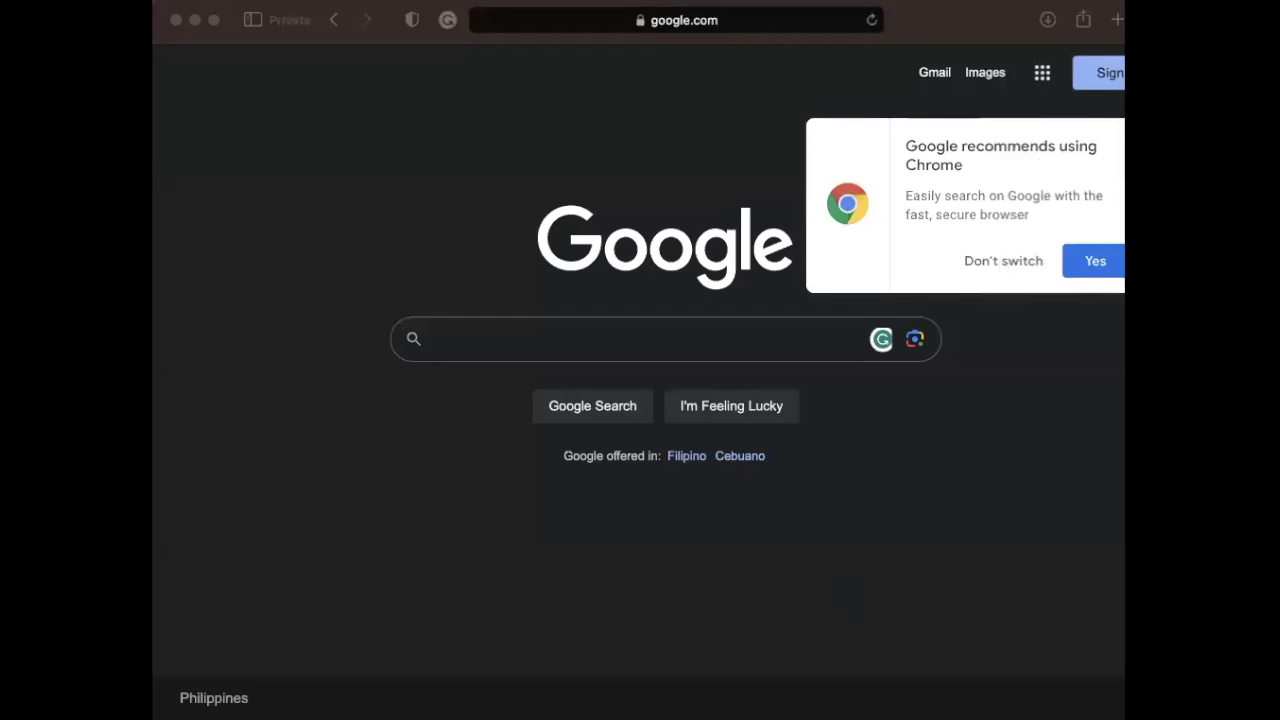
# Step: Search Google for 'USMLE step 3 flaschards' and skim the results
pyautogui.press('super+Tab')
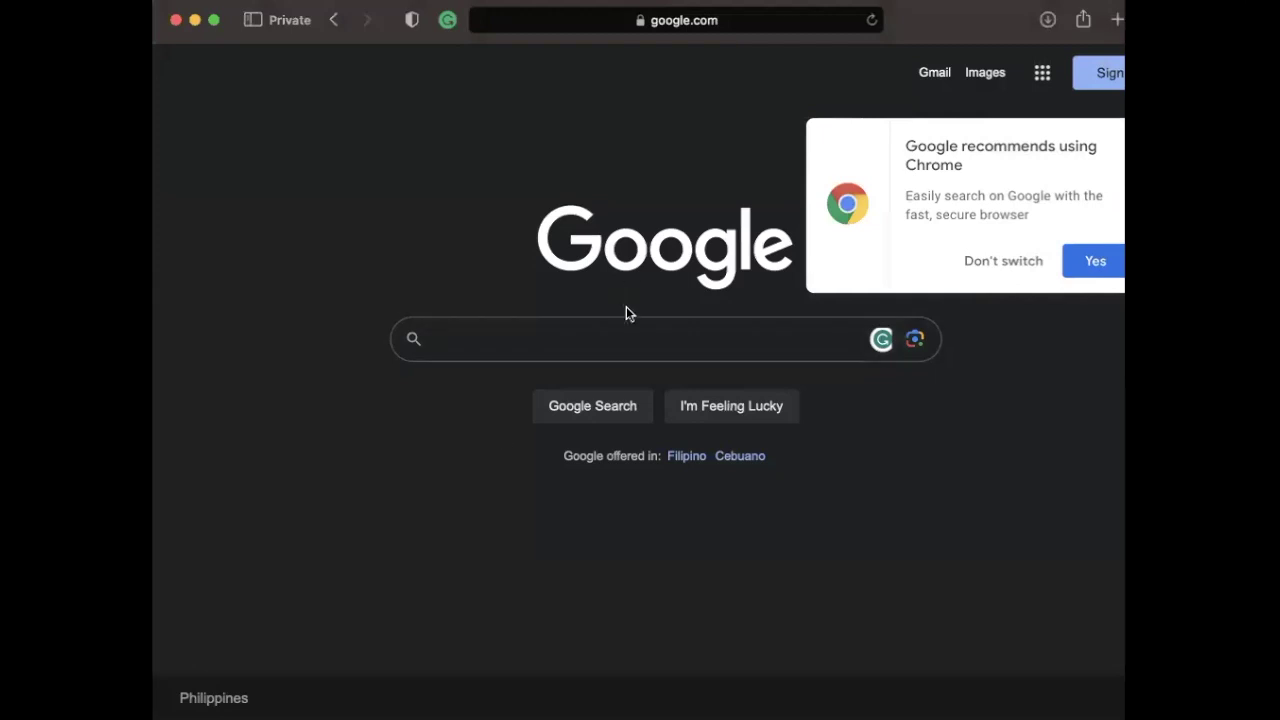
pyautogui.click(632, 336)
pyautogui.write('US')
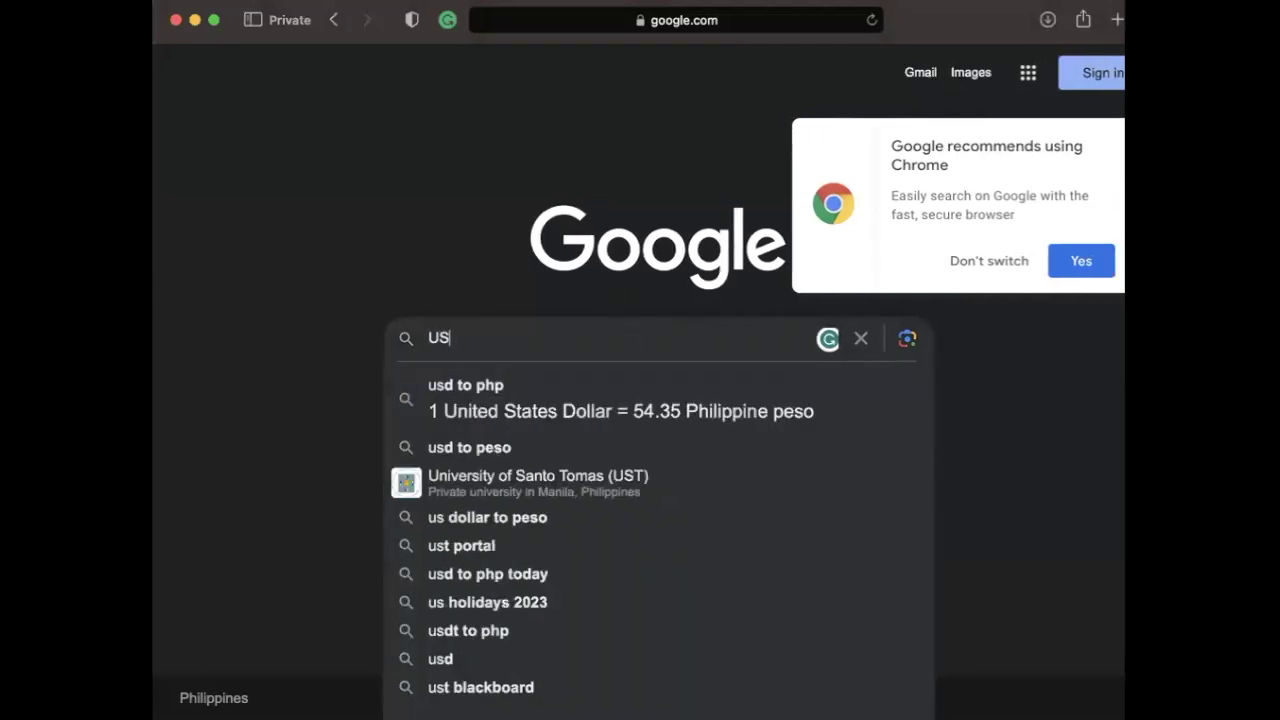
pyautogui.write('MLE step 3 ')
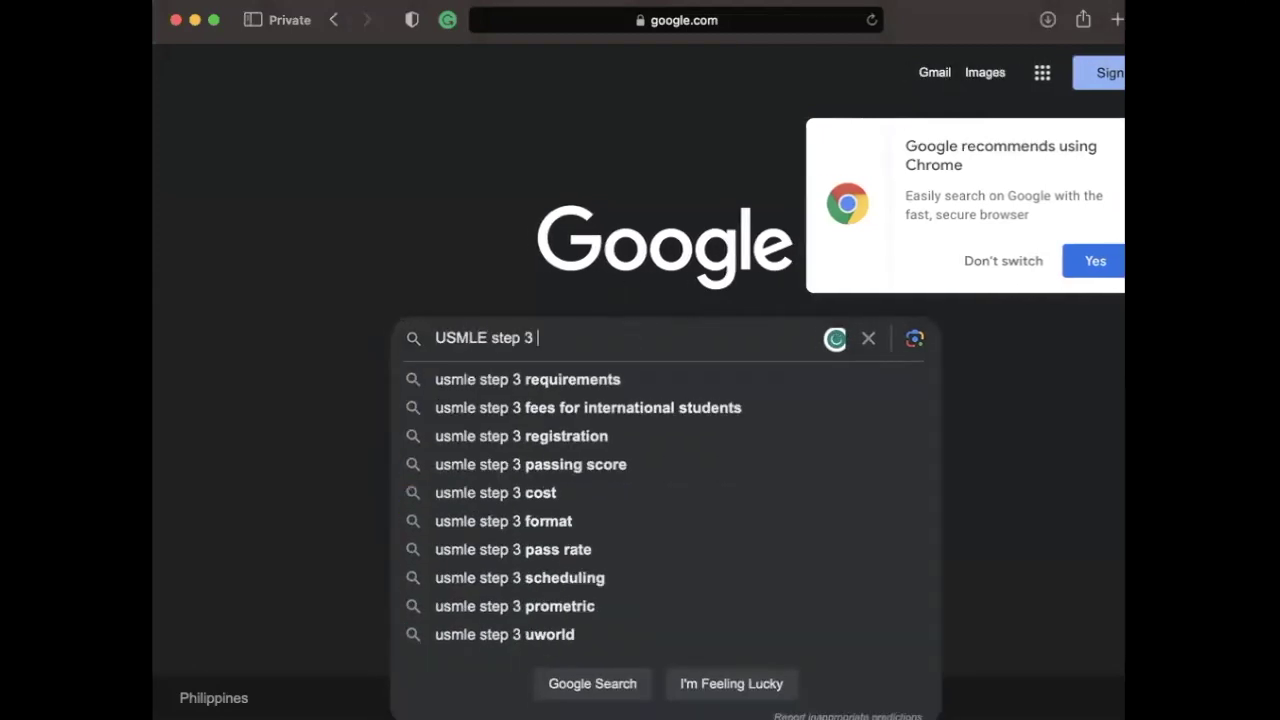
pyautogui.write('flaschards')
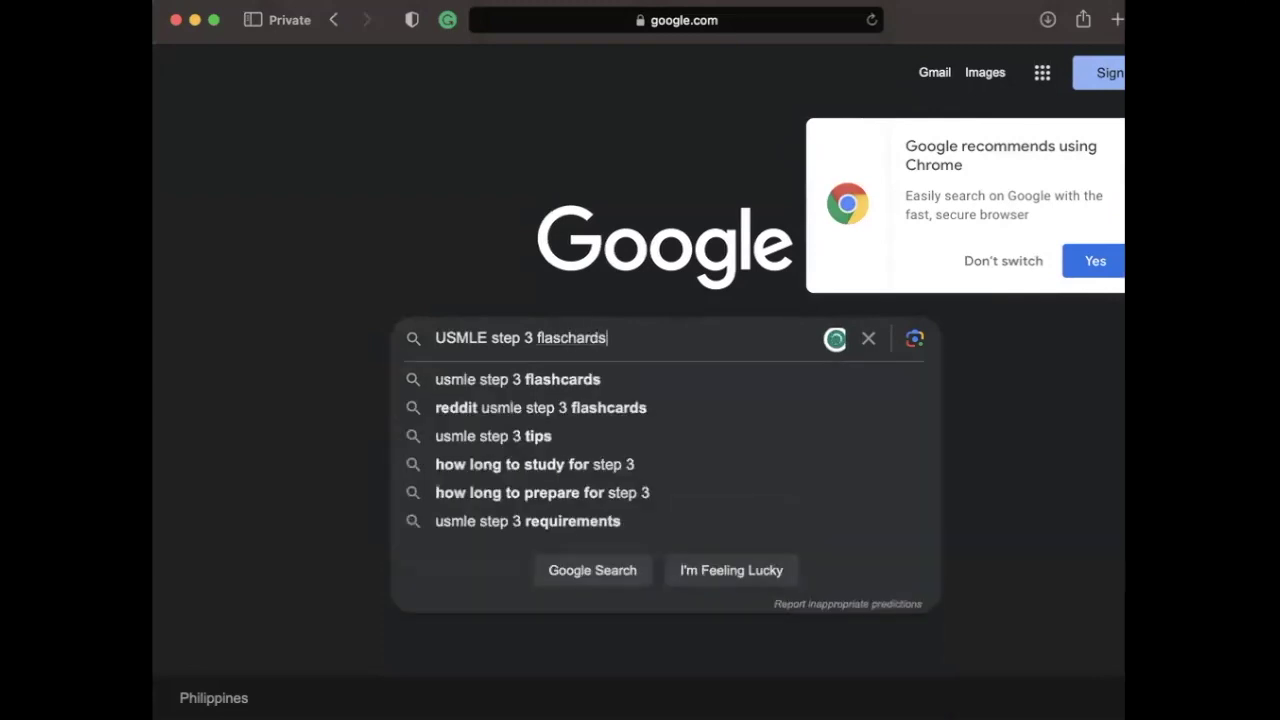
pyautogui.press('Return')
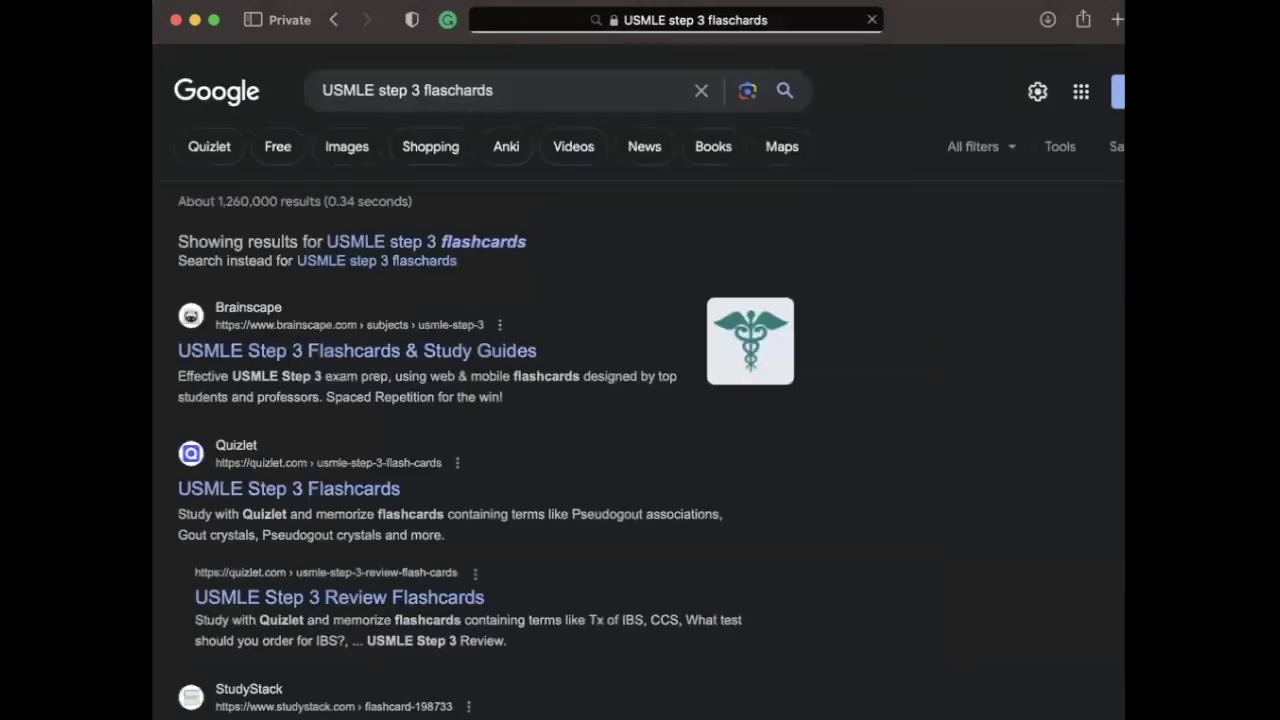
pyautogui.scroll(-6, 647, 340)
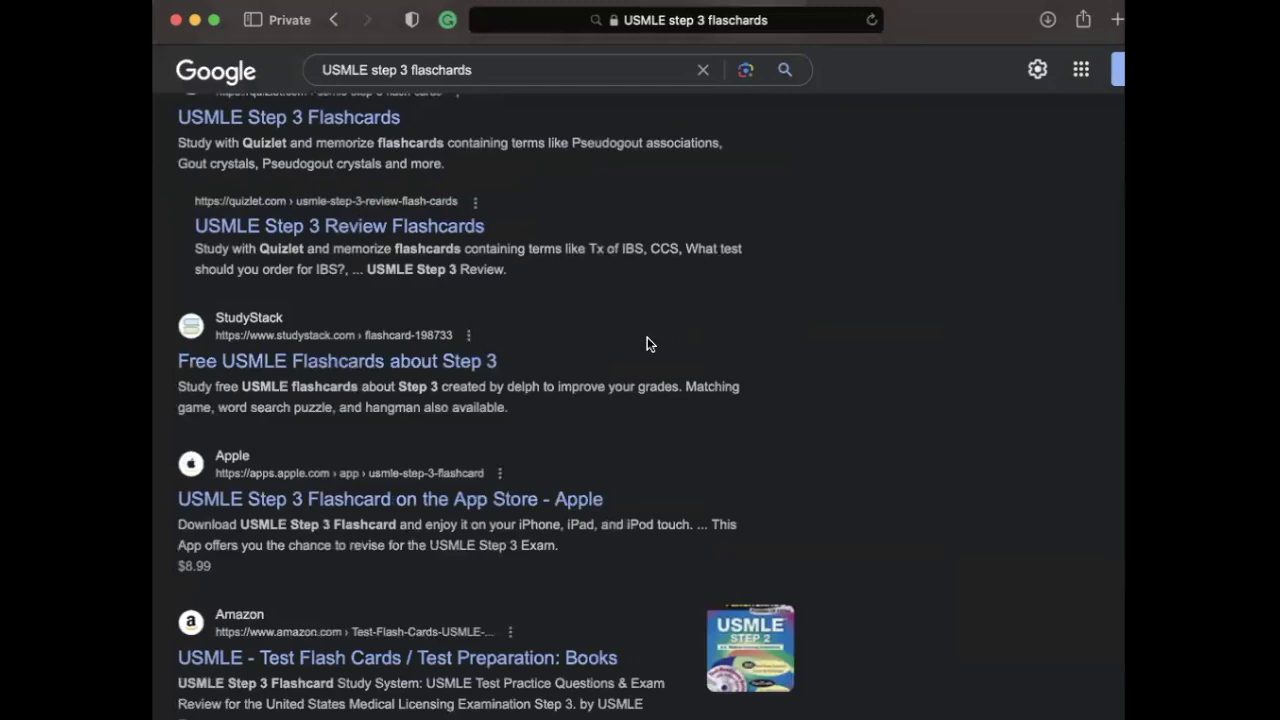
pyautogui.scroll(6, 620, 270)
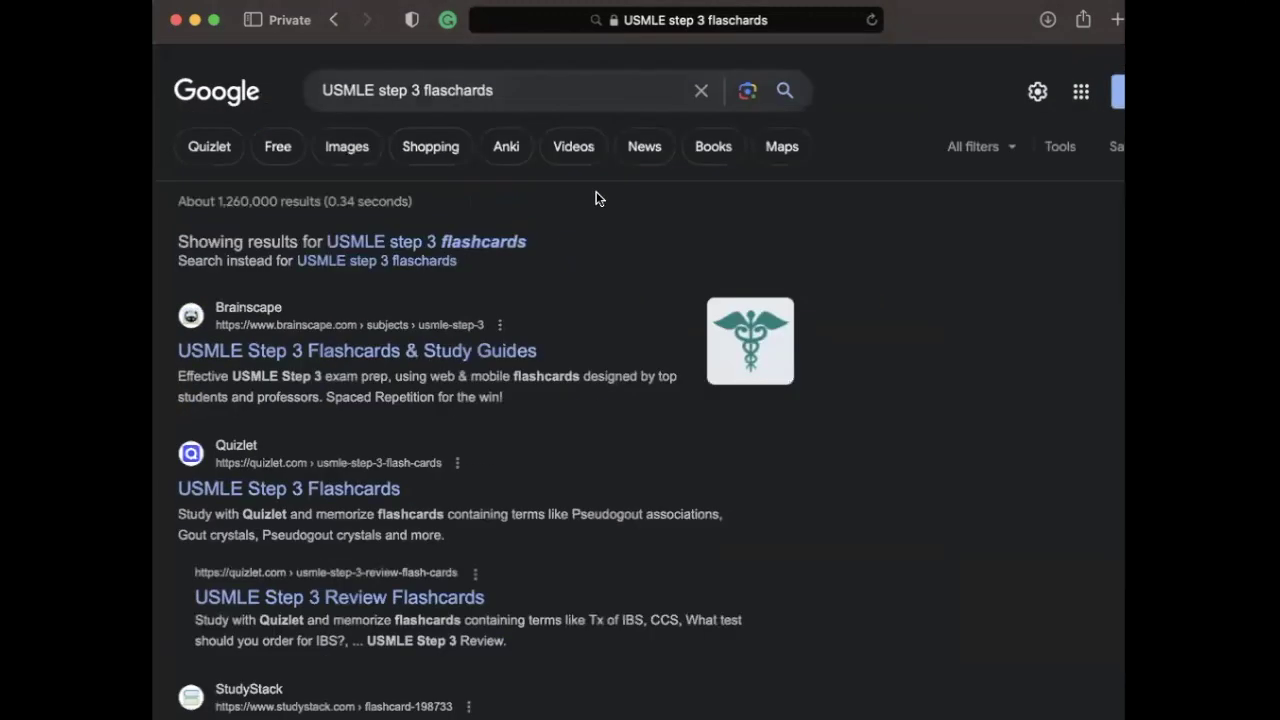
# Step: Replace the query with 'Dorian Deck USMLE step 3' and run the search
pyautogui.click(563, 90)
pyautogui.press('super+a')
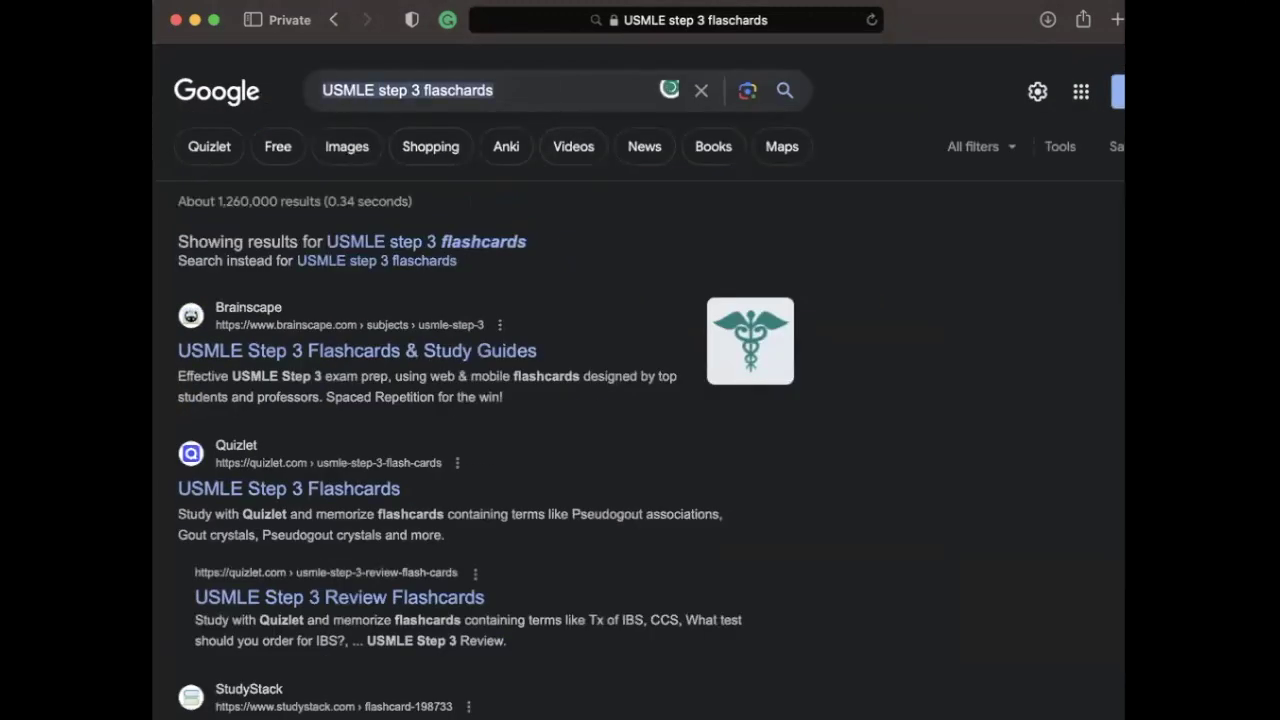
pyautogui.write('Dorian ')
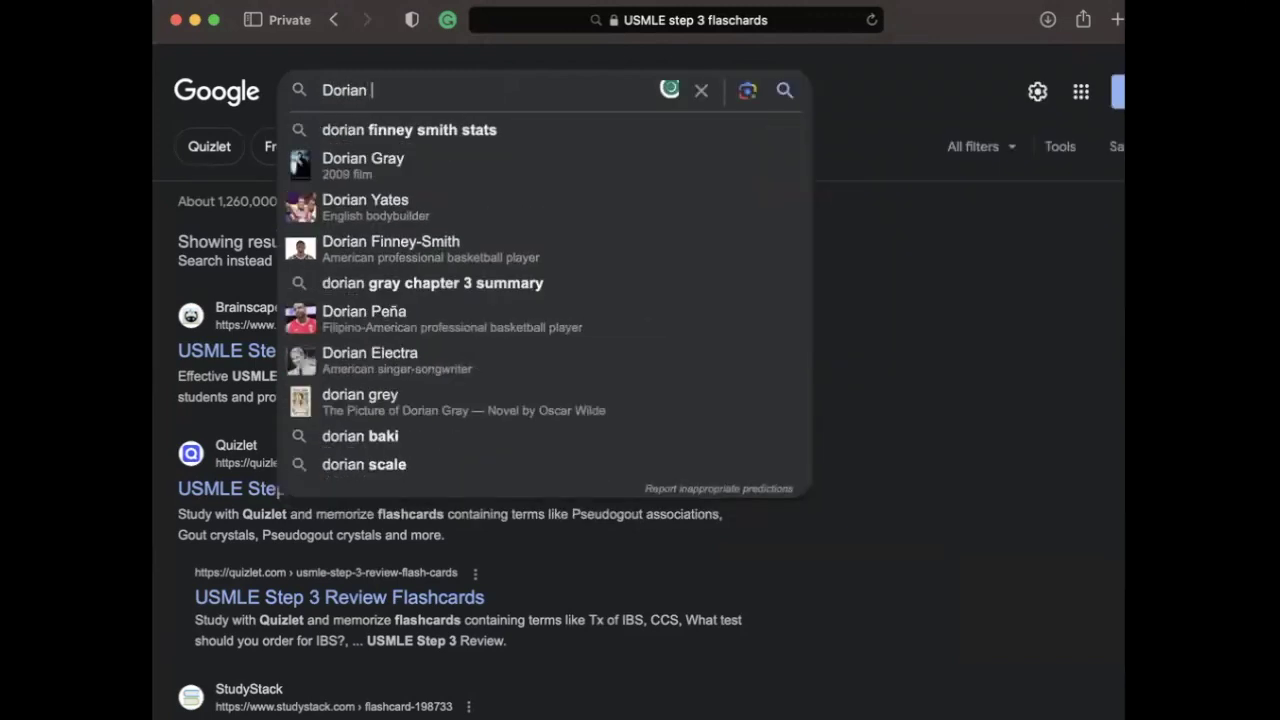
pyautogui.write('Deck USMLE step 3')
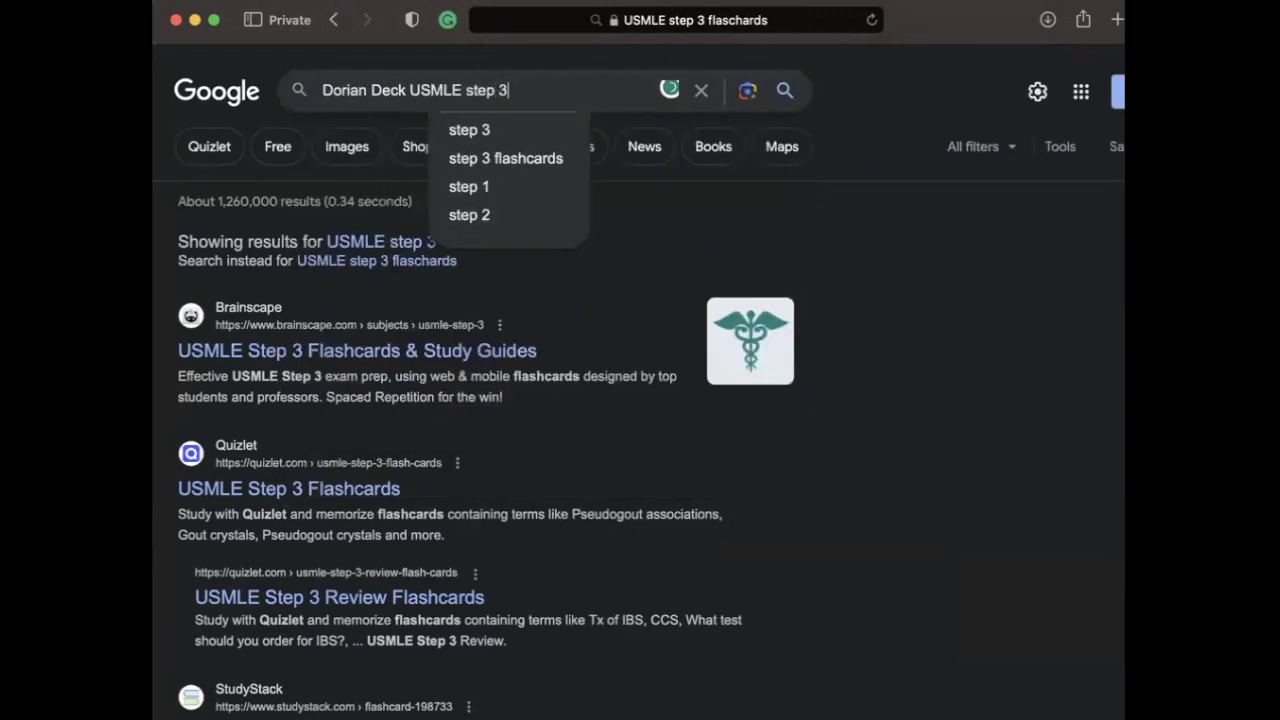
pyautogui.press('Return')
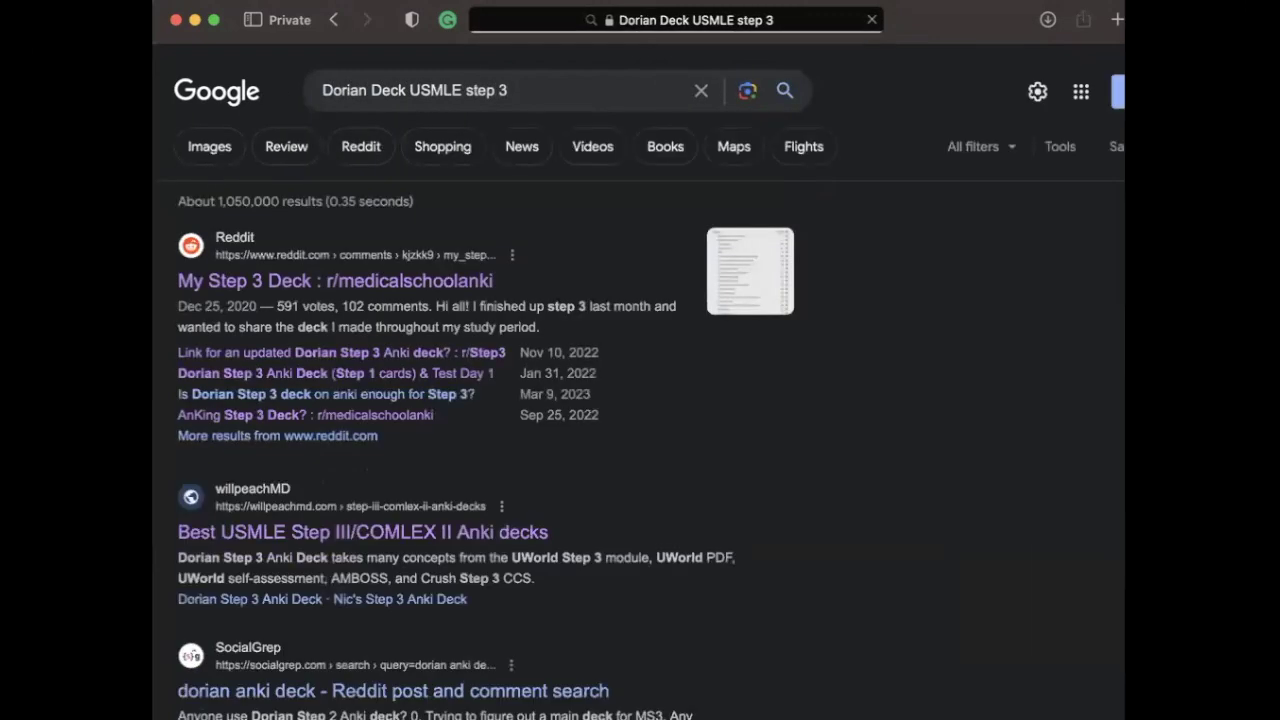
# Step: Read the 'My Step 3 Deck' post on r/medicalschoolanki, then switch back to Anki
pyautogui.click(427, 284)
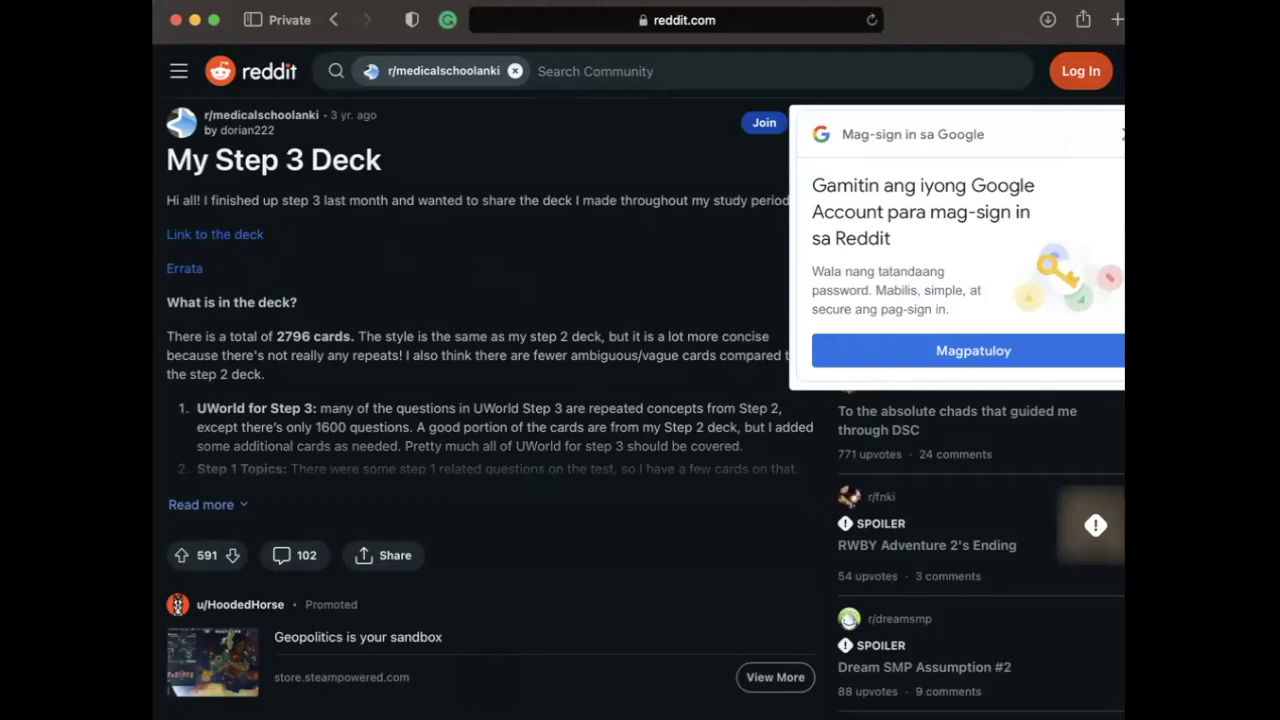
pyautogui.press('super+Tab')
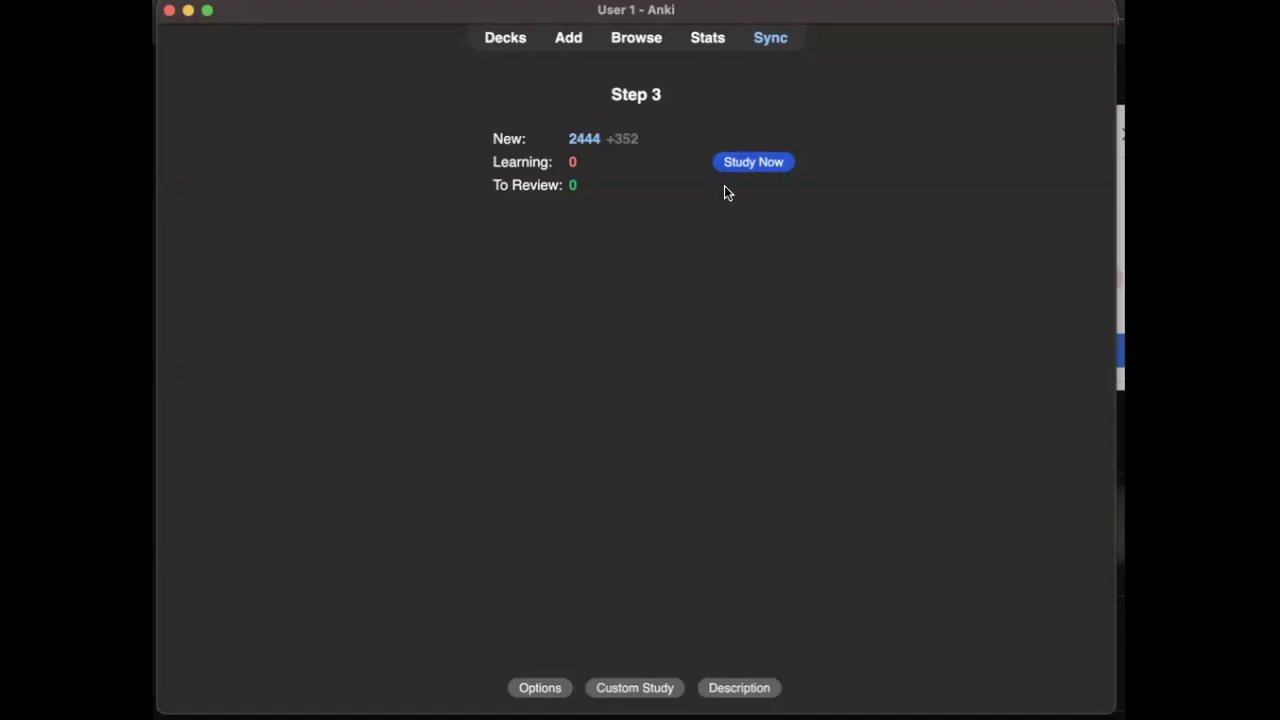
# Step: Start a Study Now session on the Step 3 deck with 2444 new cards
pyautogui.click(756, 168)
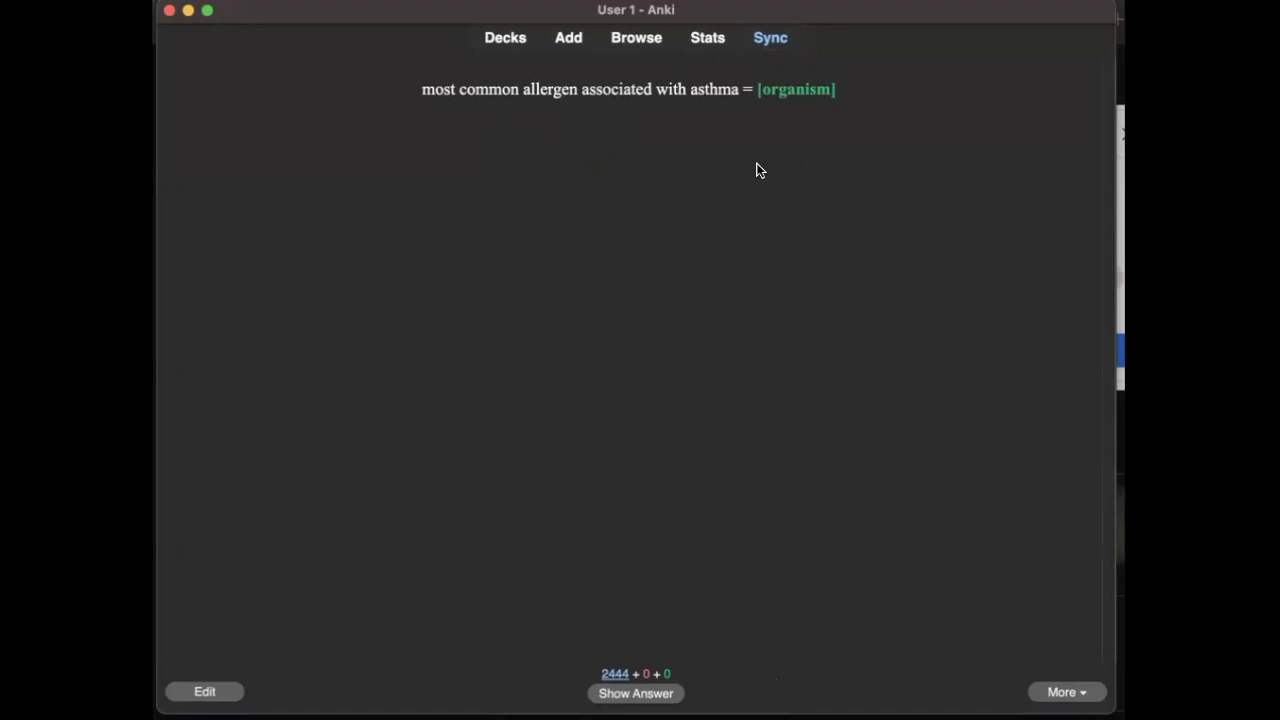
# Step: Reveal the asthma allergen answer, grade it Good, and reveal the allergic rhinitis answer
pyautogui.press('space')
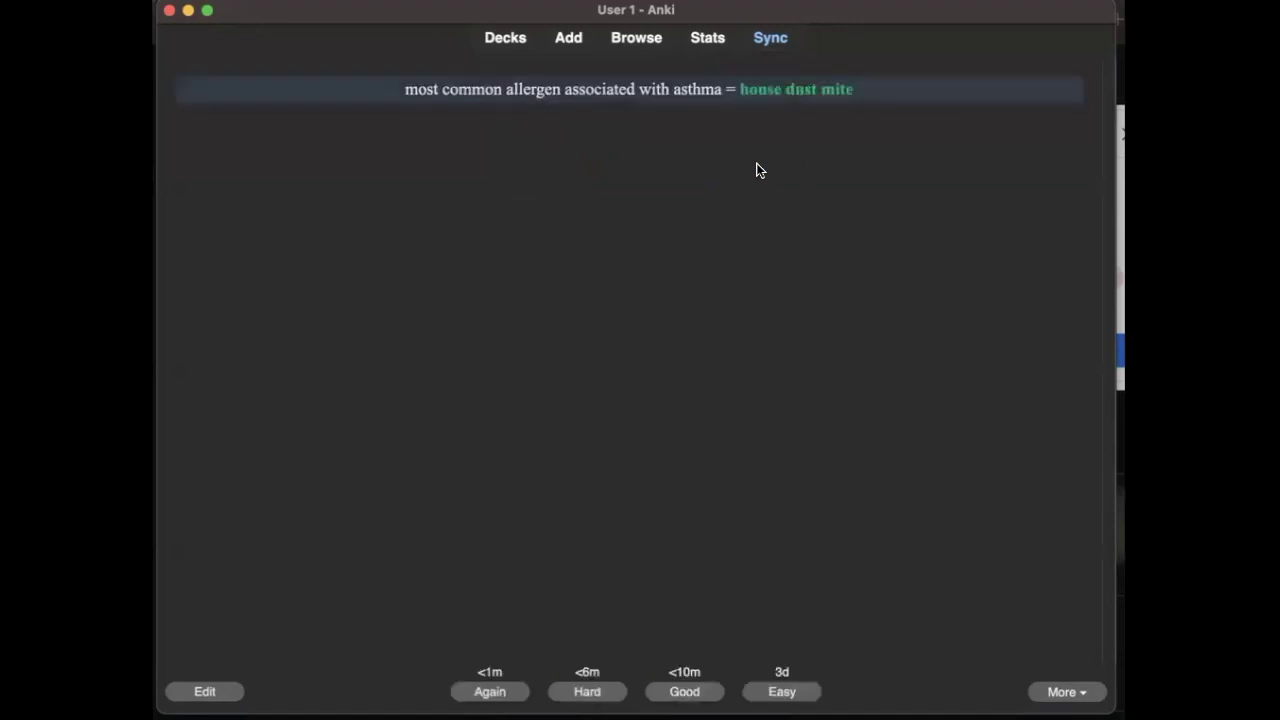
pyautogui.click(685, 690)
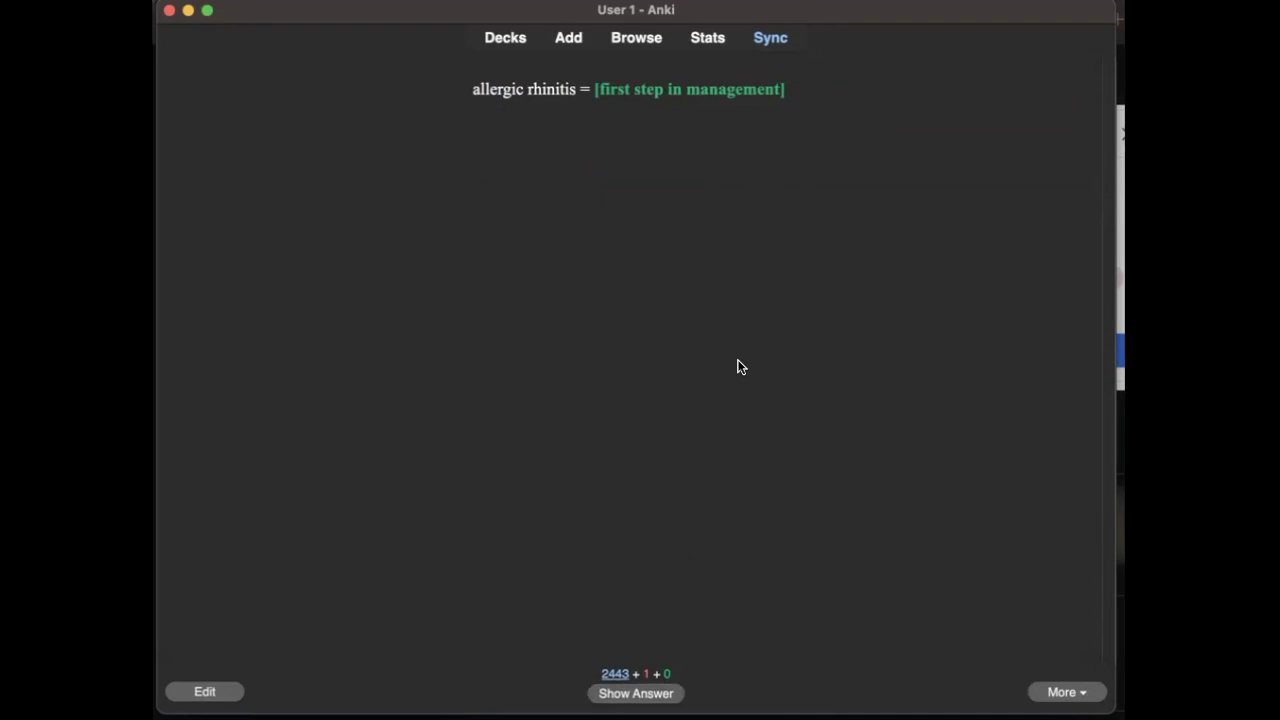
pyautogui.press('space')
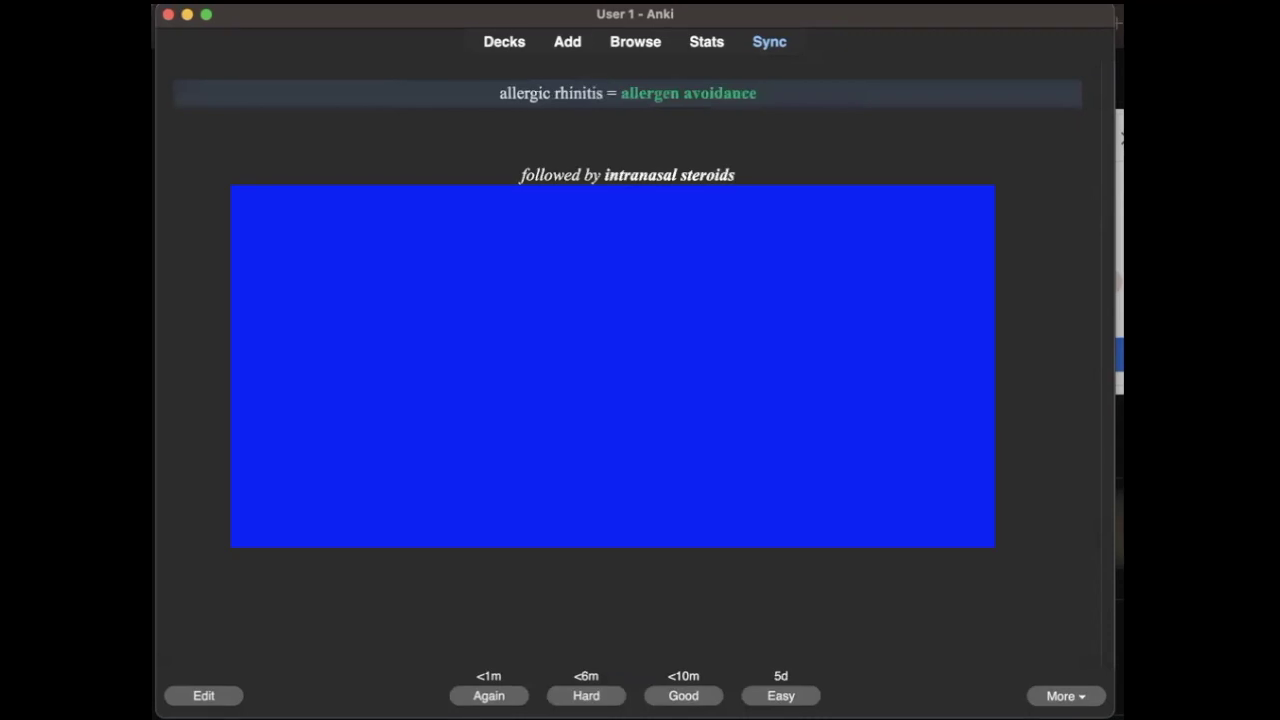
# Step: Grade the allergic rhinitis card Good and reveal the MMR vaccine card's answer, Reassurance
pyautogui.click(686, 697)
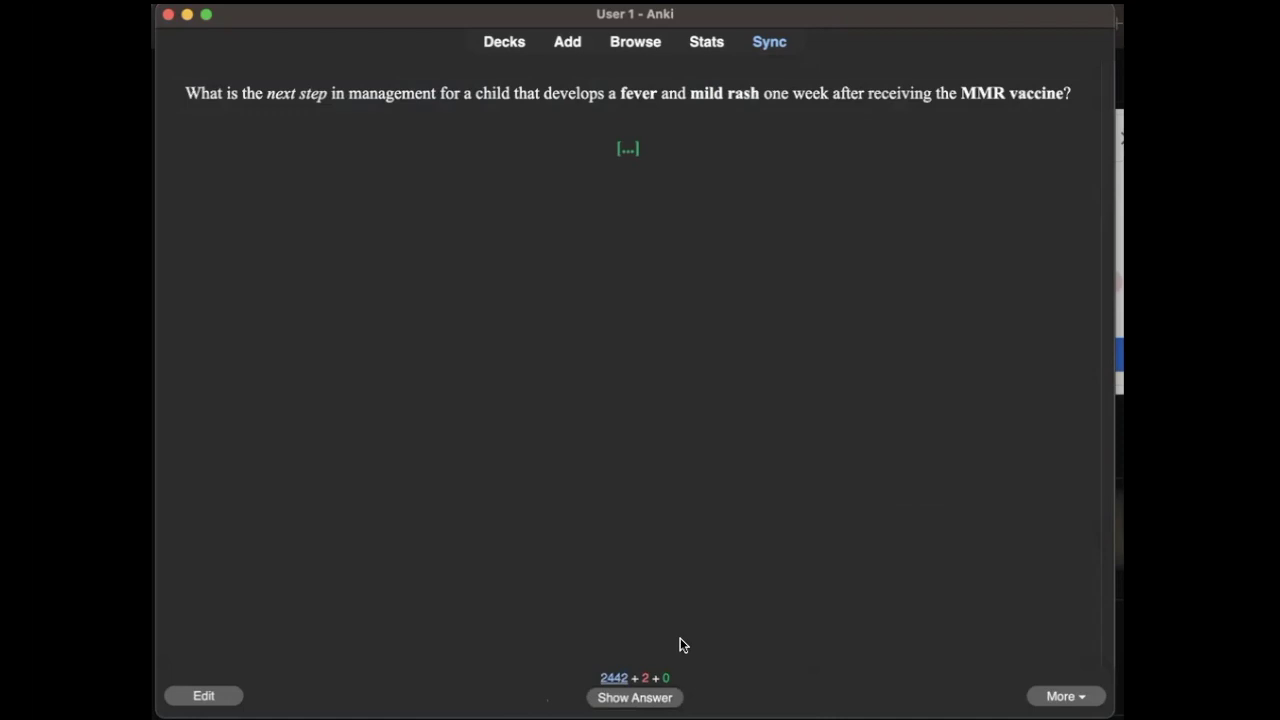
pyautogui.click(659, 698)
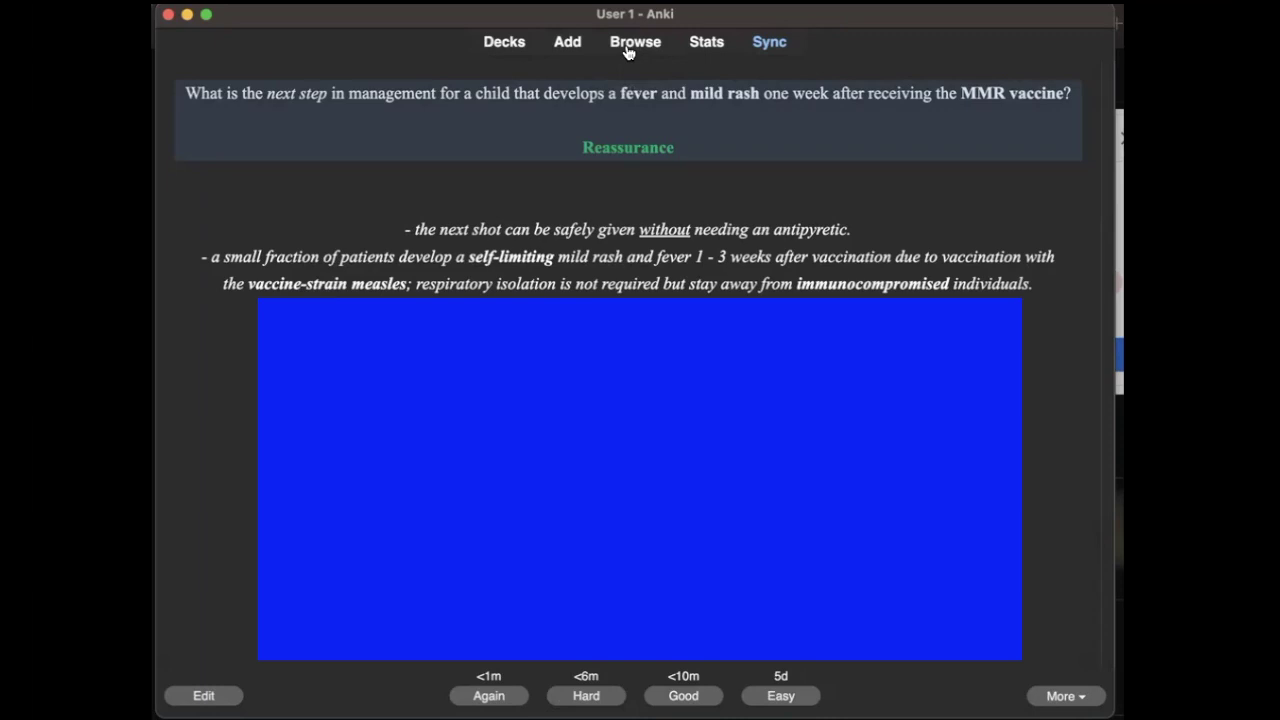
pyautogui.click(630, 44)
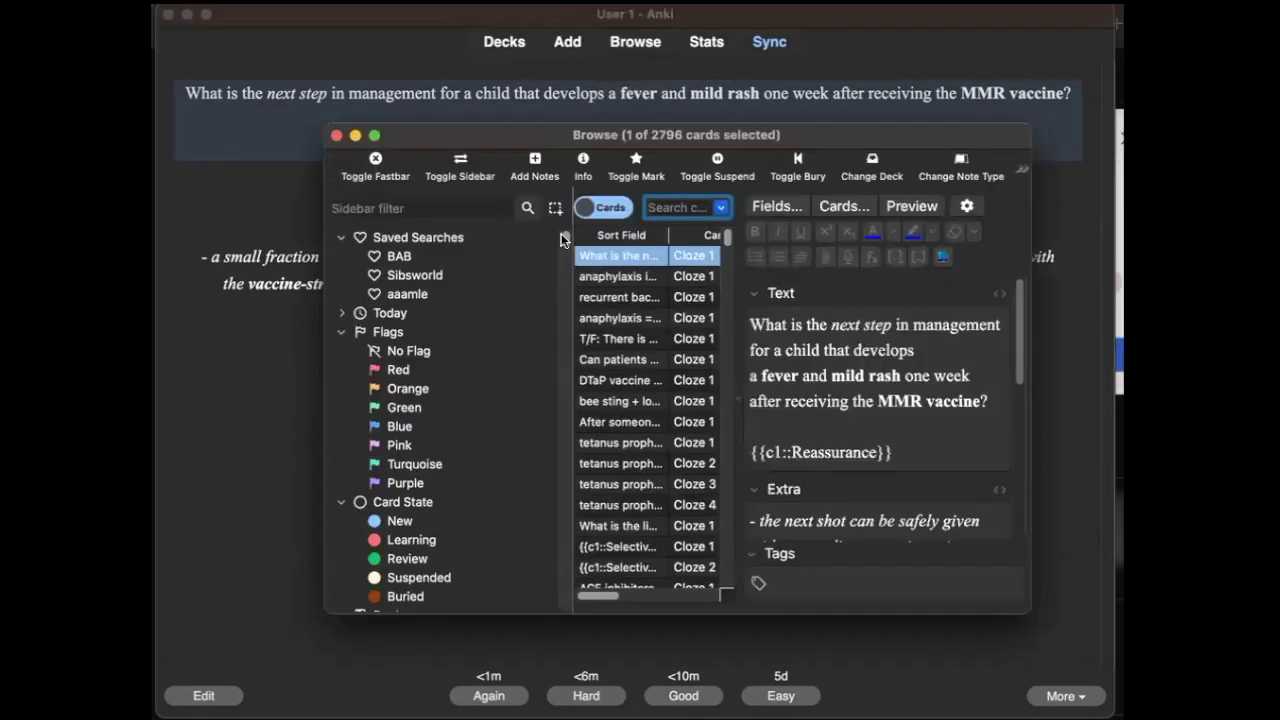
pyautogui.scroll(-4, 500, 401)
pyautogui.scroll(-5, 500, 401)
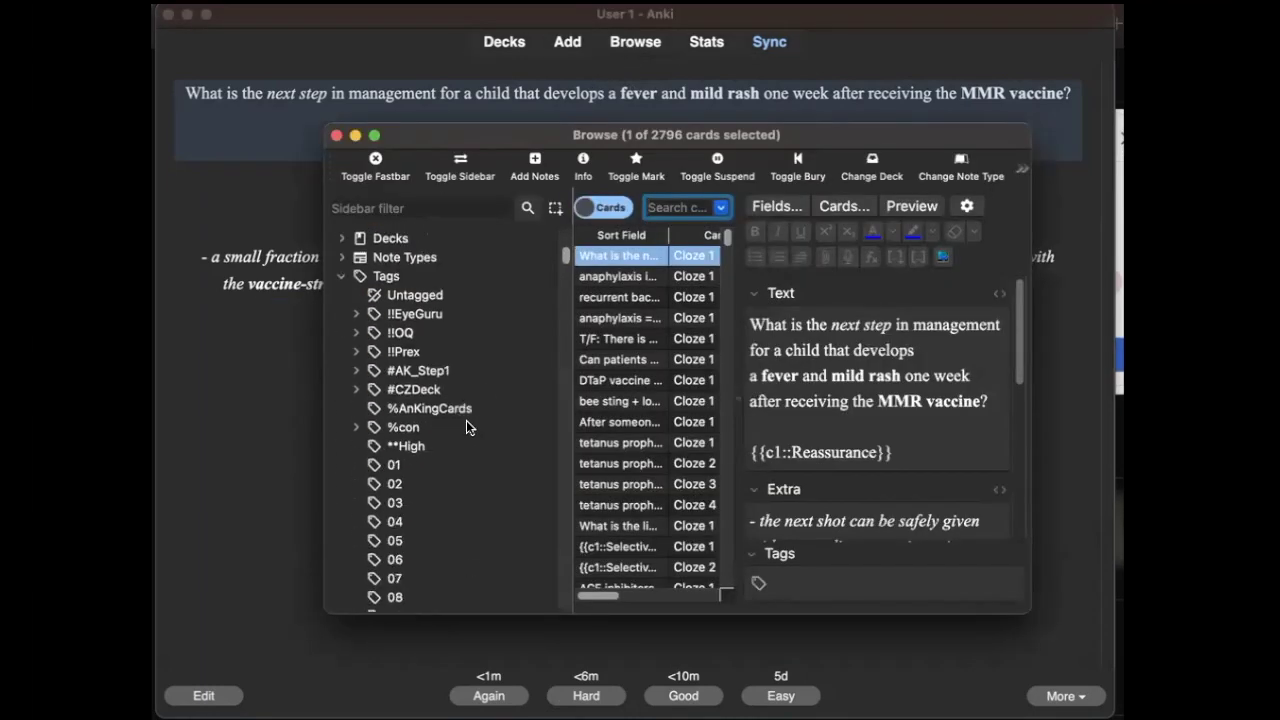
pyautogui.scroll(-10, 447, 435)
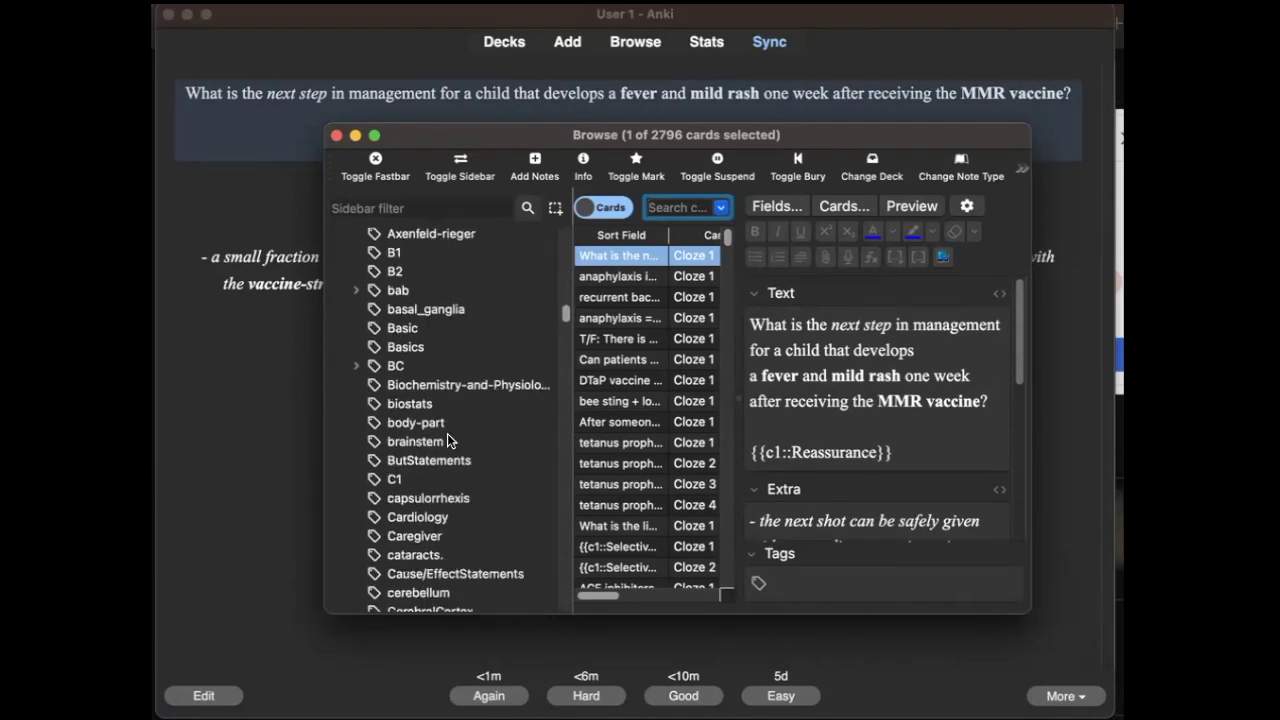
pyautogui.scroll(-20, 447, 441)
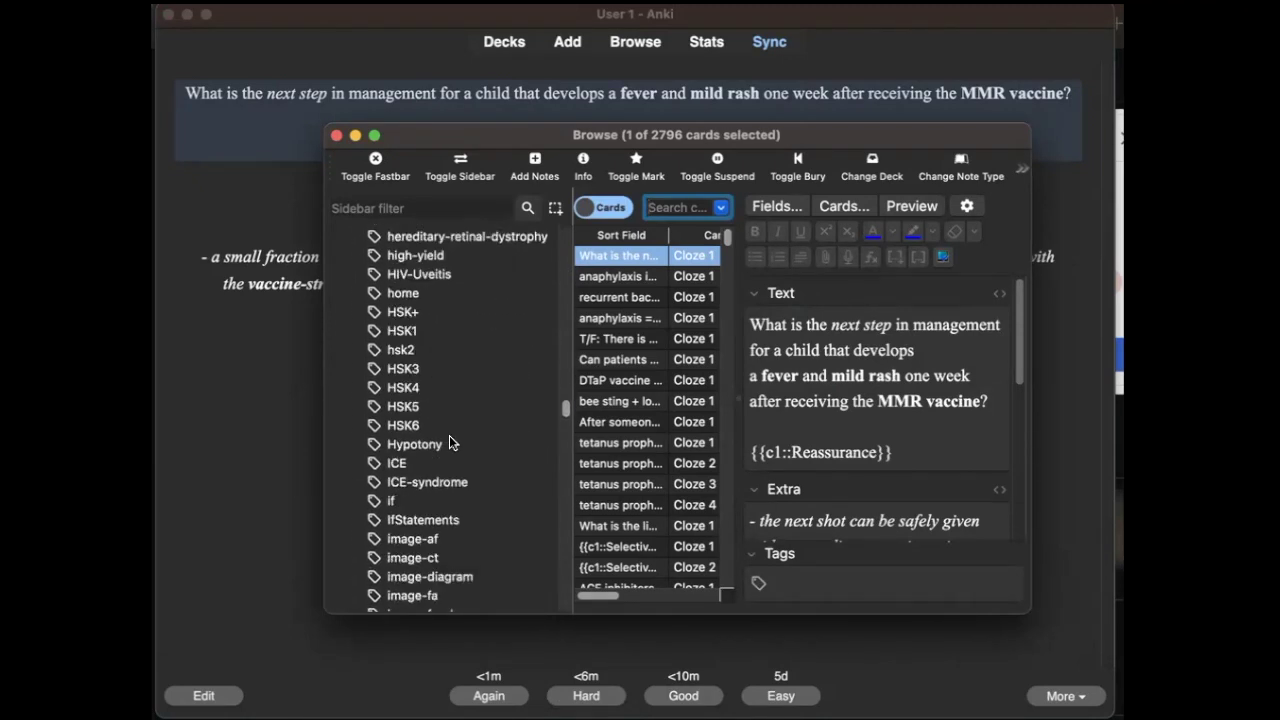
pyautogui.scroll(-20, 449, 441)
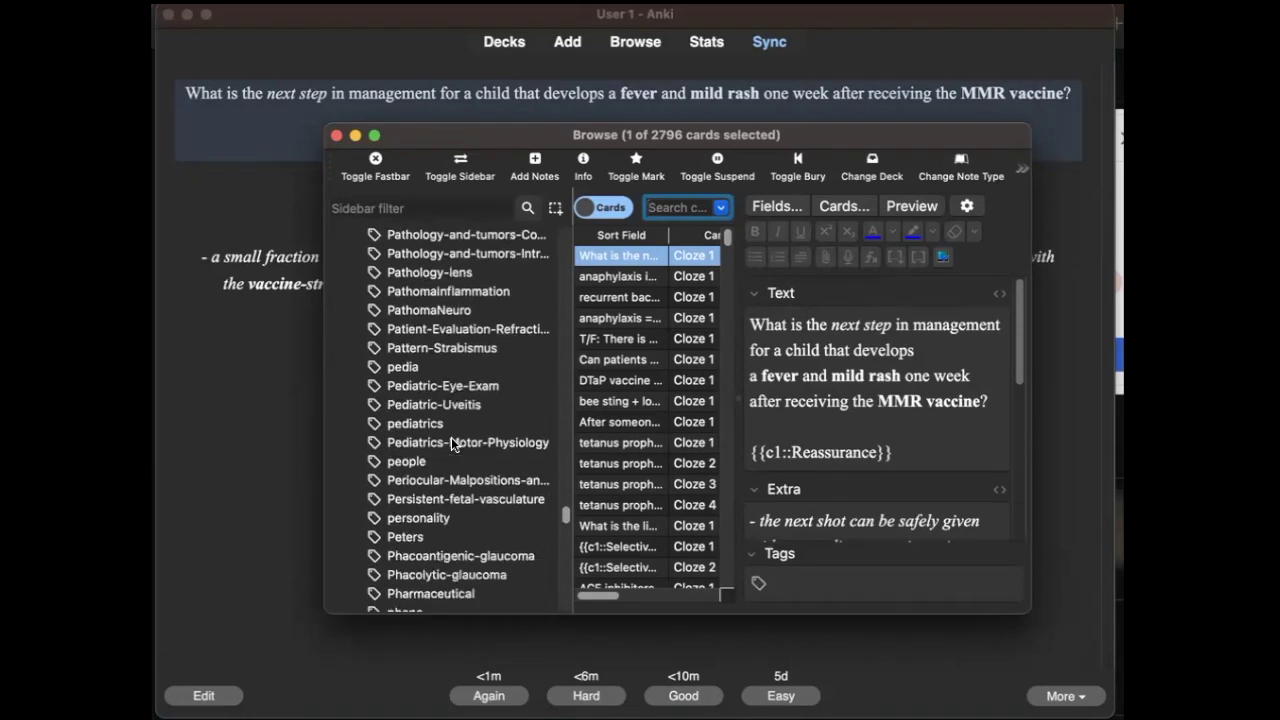
pyautogui.scroll(-20, 451, 441)
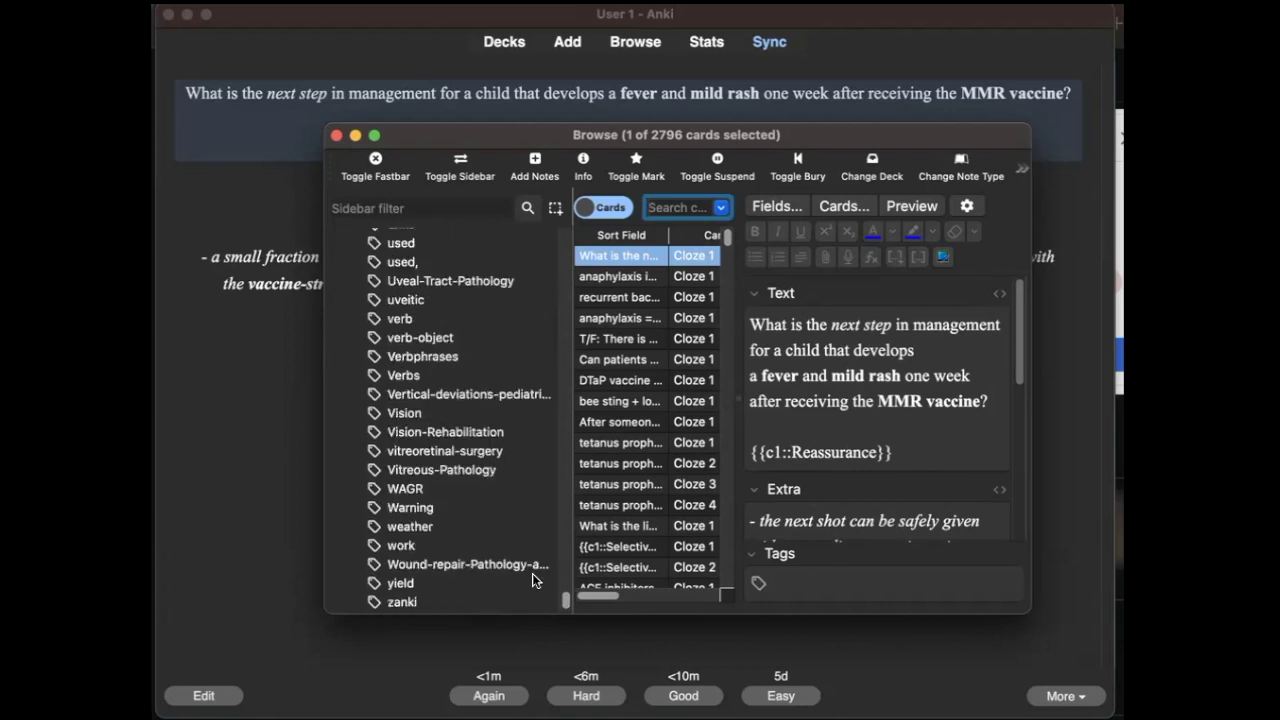
pyautogui.moveTo(565, 599); pyautogui.dragTo(576, 248)
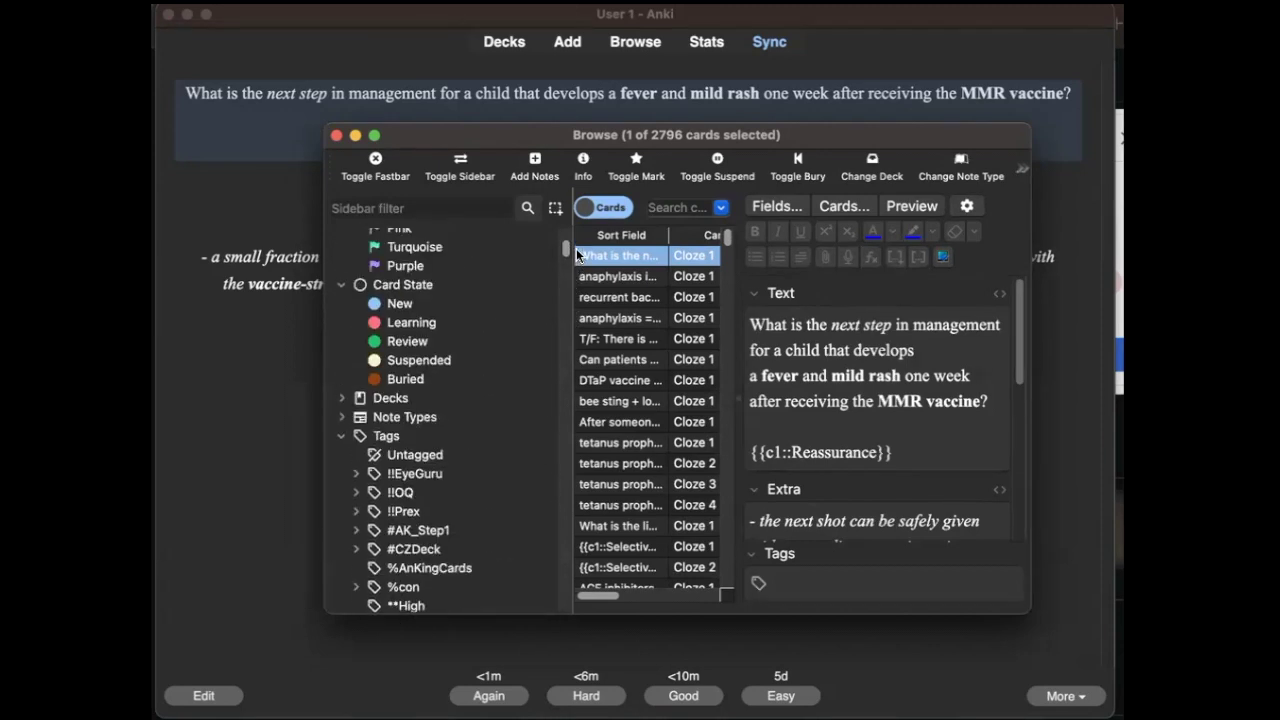
# Step: Expand the browser's deck list and show all 2796 cards of the Step 3 deck
pyautogui.click(343, 399)
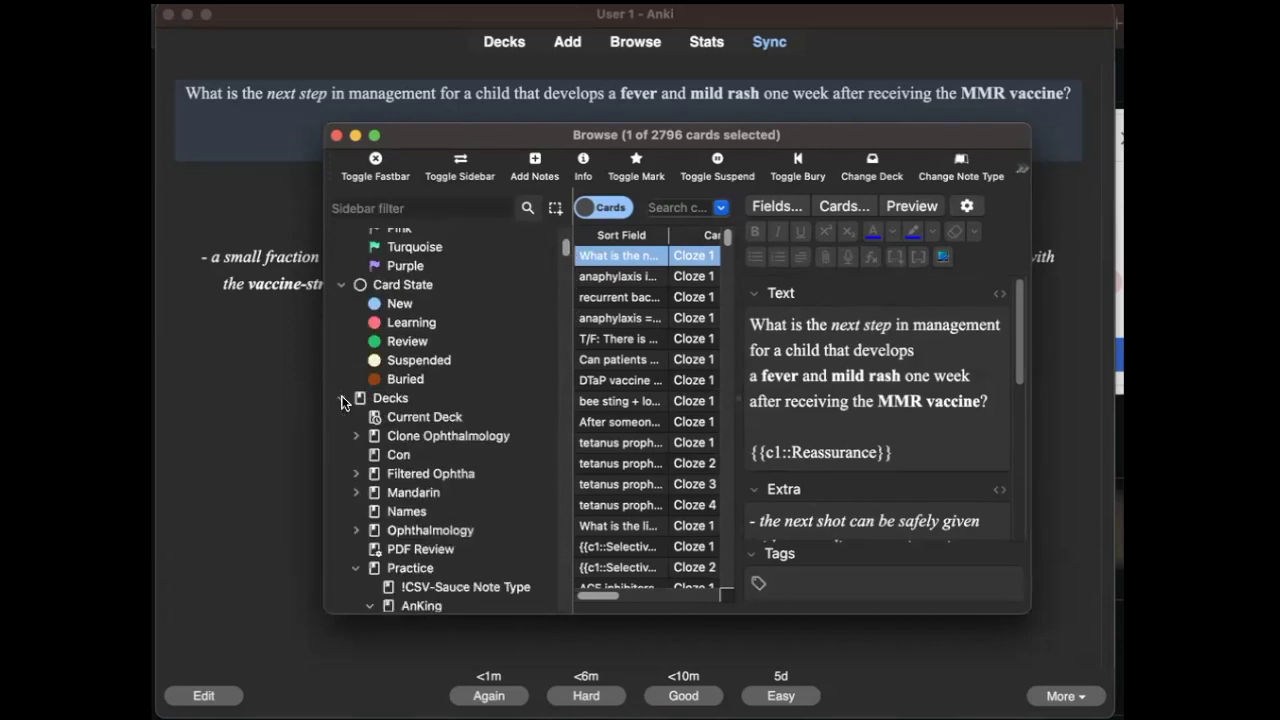
pyautogui.scroll(-5, 399, 446)
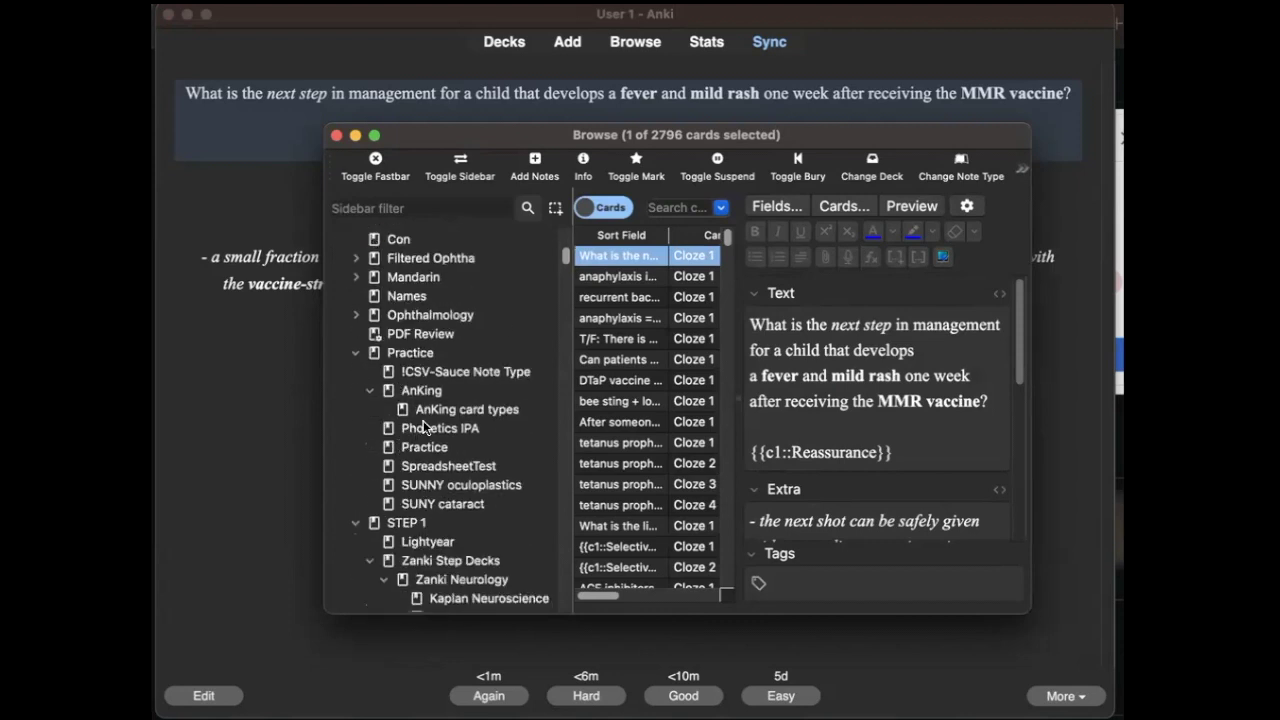
pyautogui.scroll(-3, 472, 405)
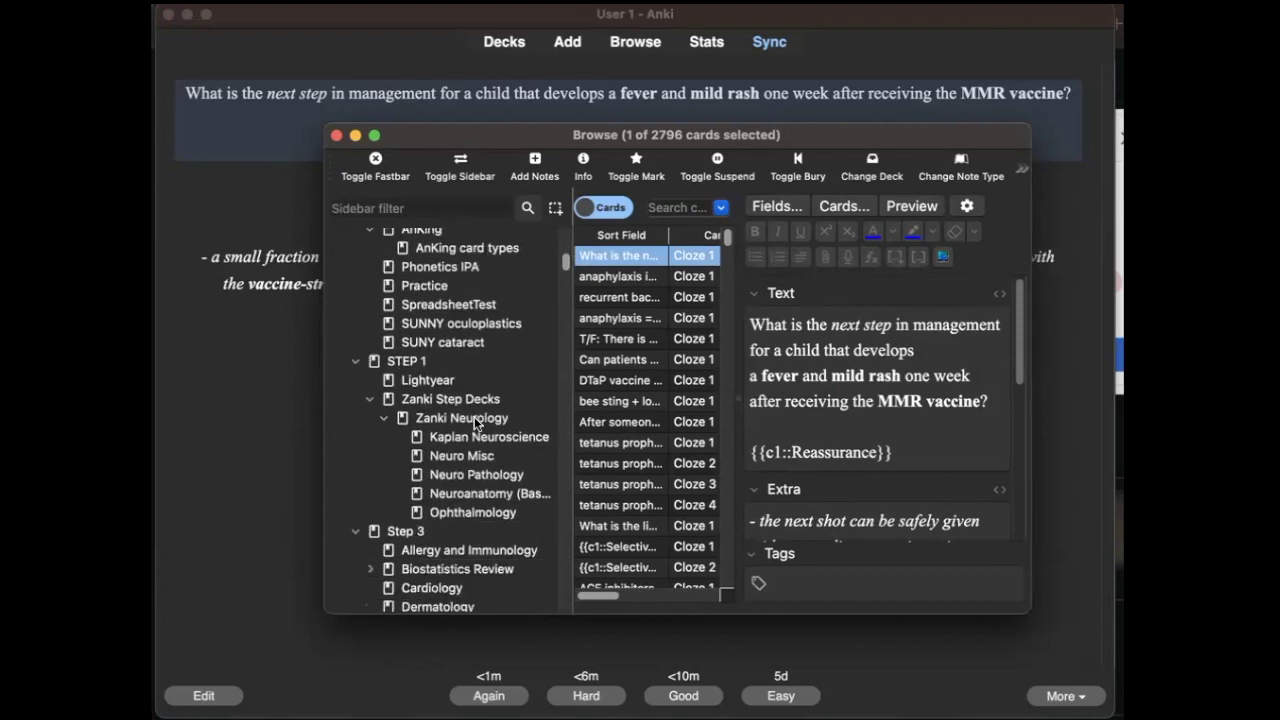
pyautogui.scroll(-3, 470, 420)
pyautogui.click(415, 373)
pyautogui.scroll(-3, 423, 396)
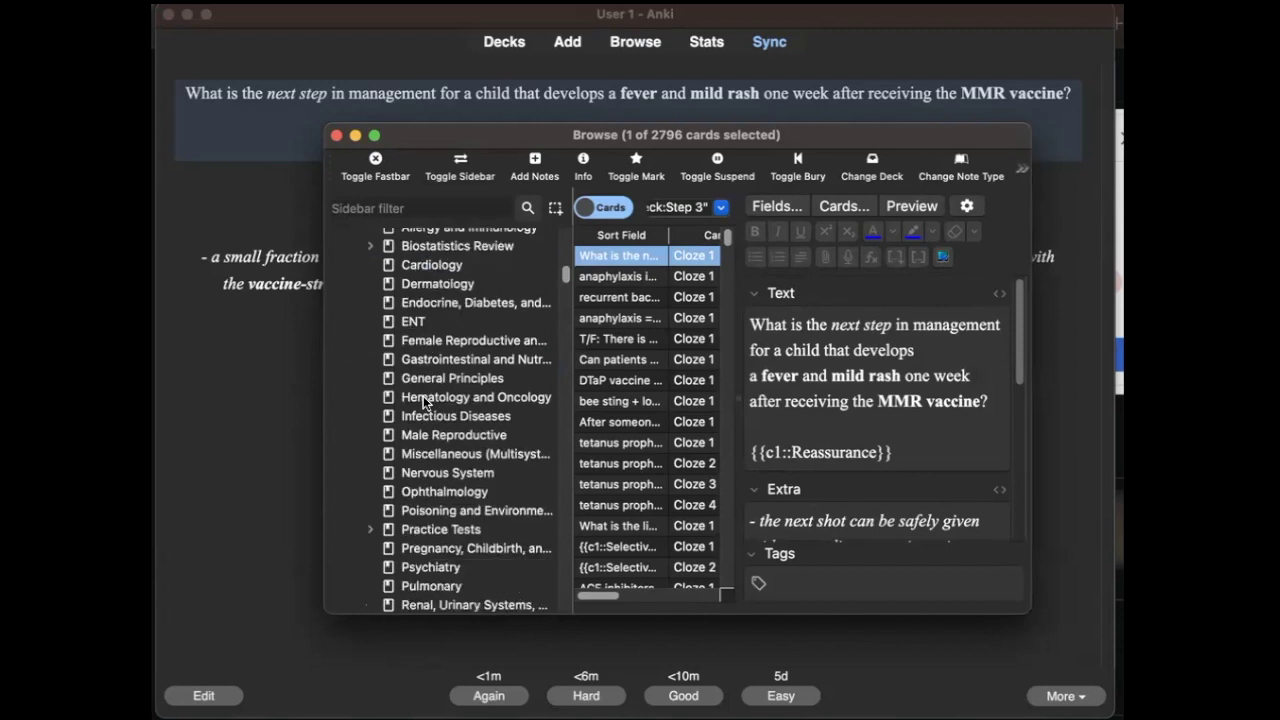
pyautogui.scroll(2, 423, 396)
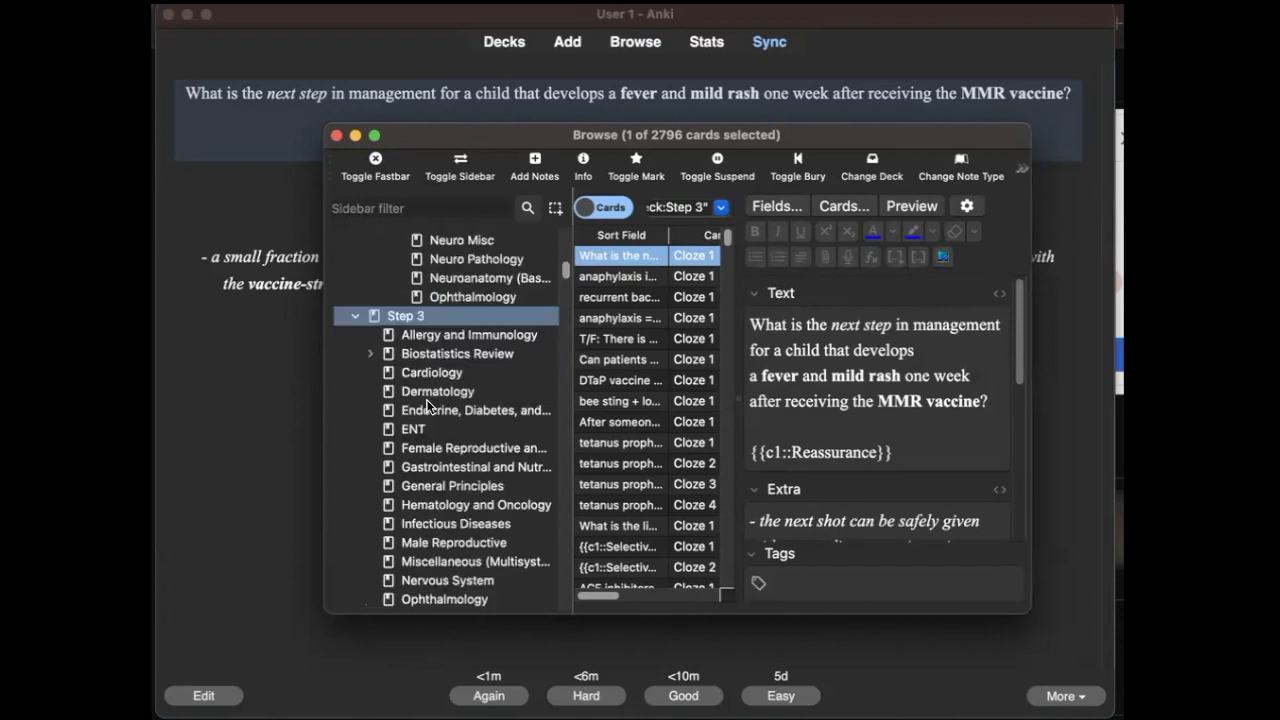
# Step: Filter by Allergy and Immunology, then Cardiology, then Practice Tests (325 cards)
pyautogui.click(408, 343)
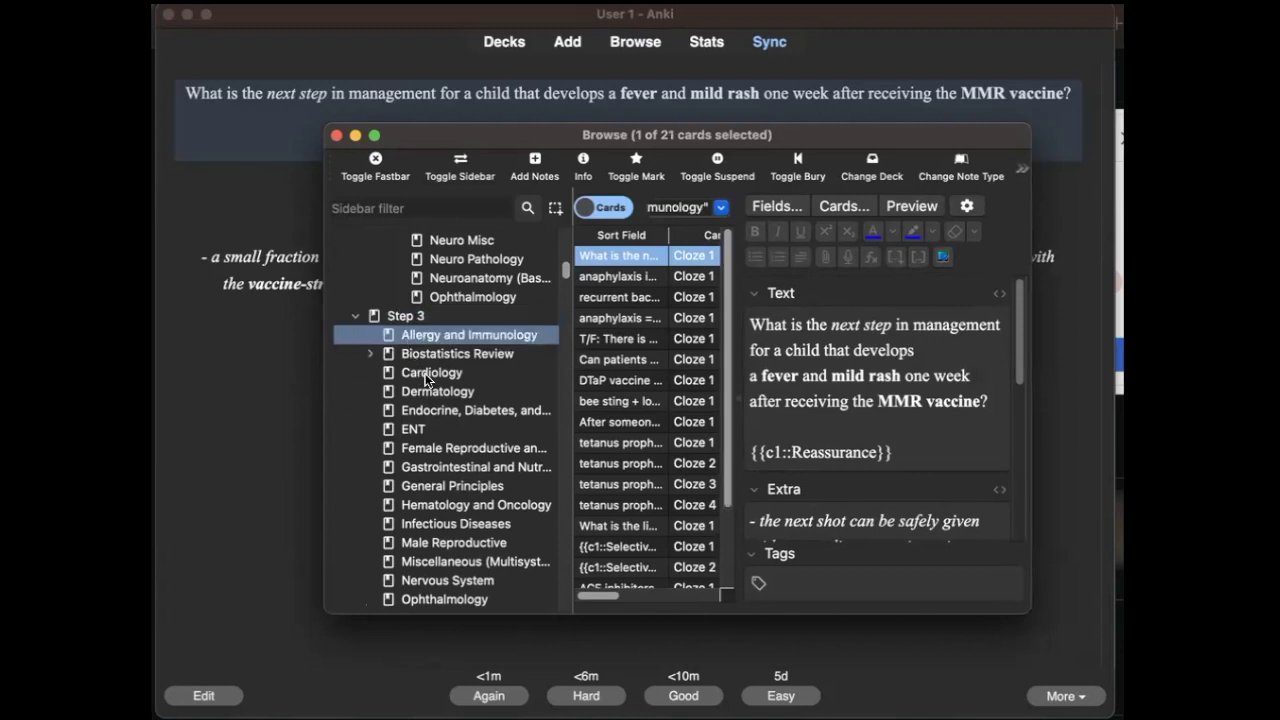
pyautogui.click(430, 376)
pyautogui.scroll(-5, 434, 403)
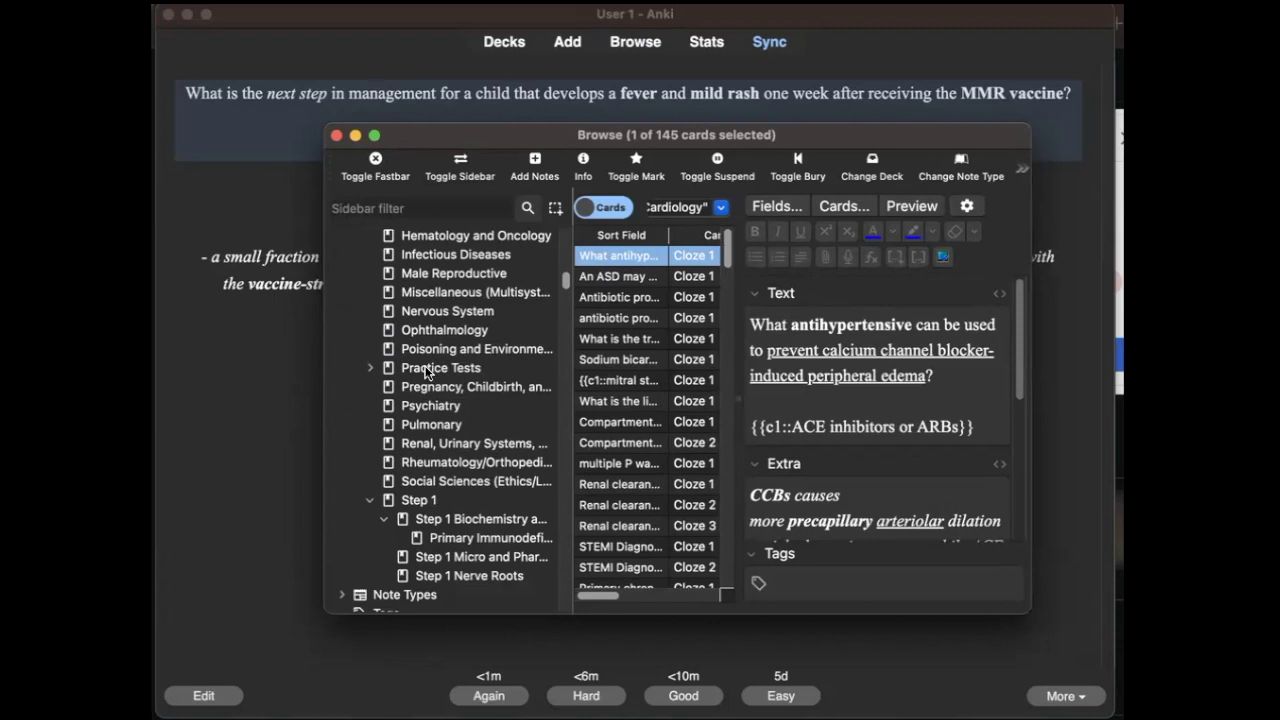
pyautogui.click(428, 372)
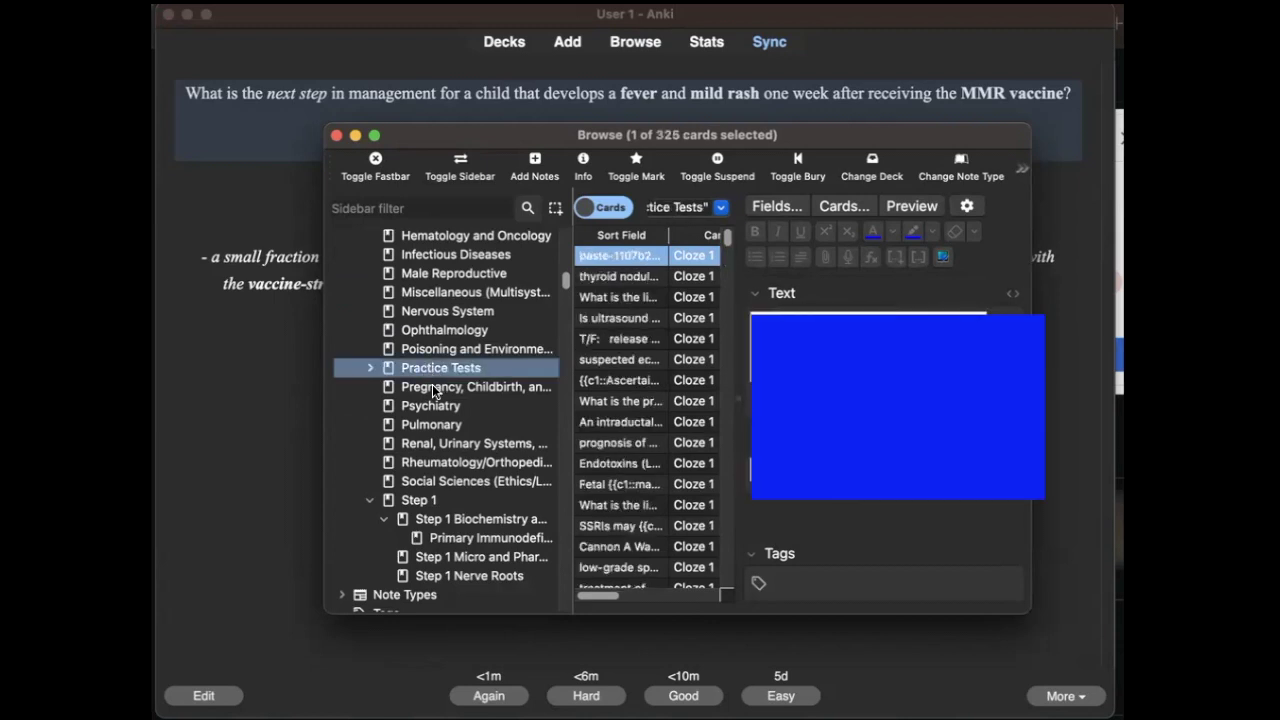
pyautogui.scroll(-5, 437, 448)
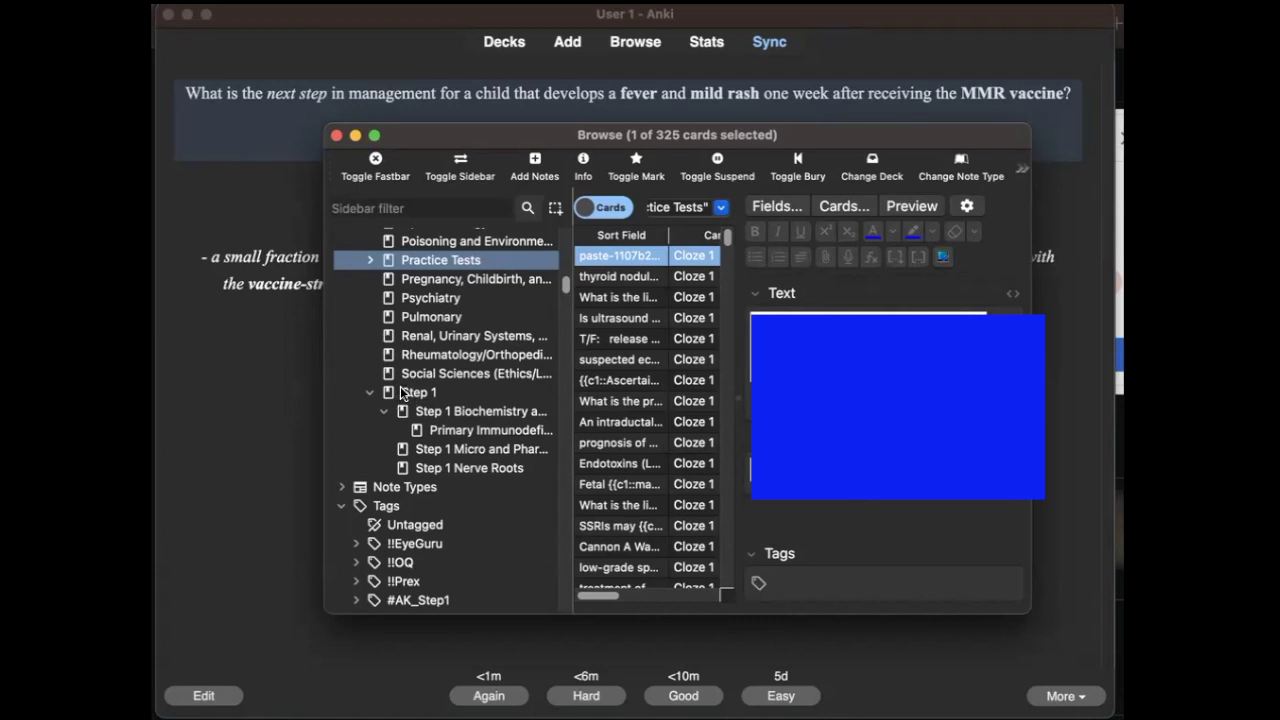
pyautogui.scroll(10, 447, 397)
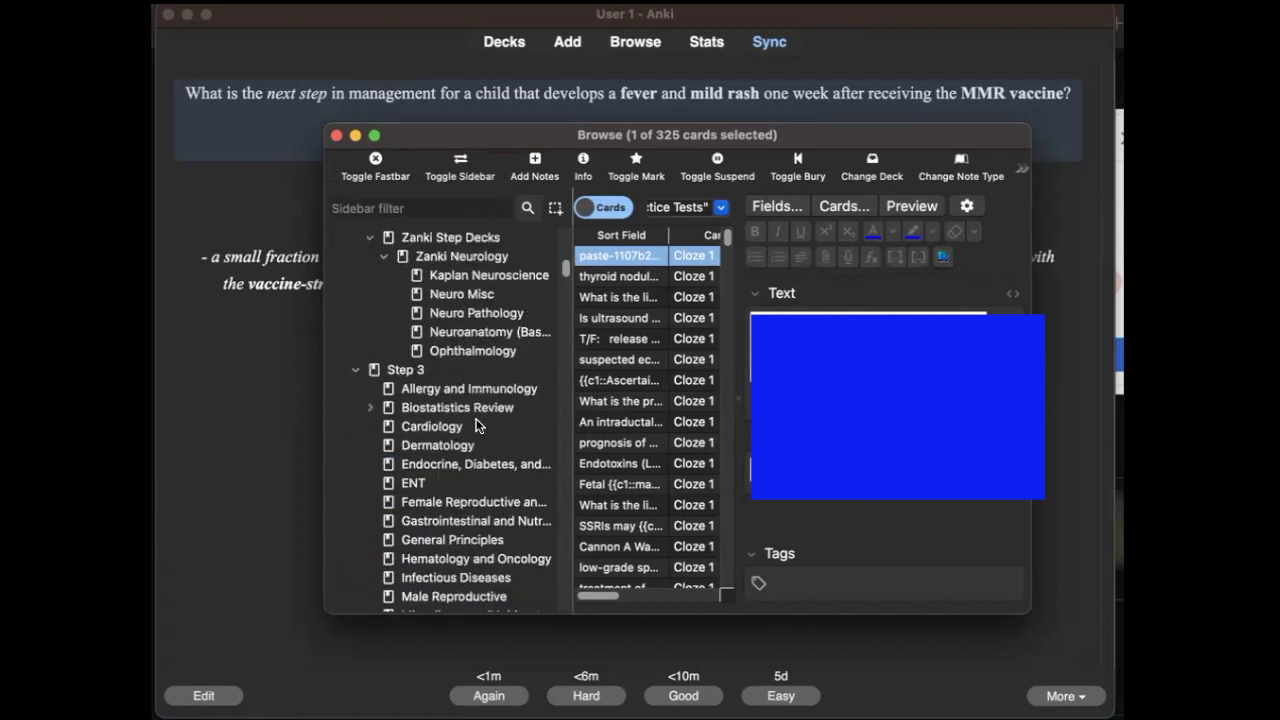
pyautogui.scroll(3, 466, 421)
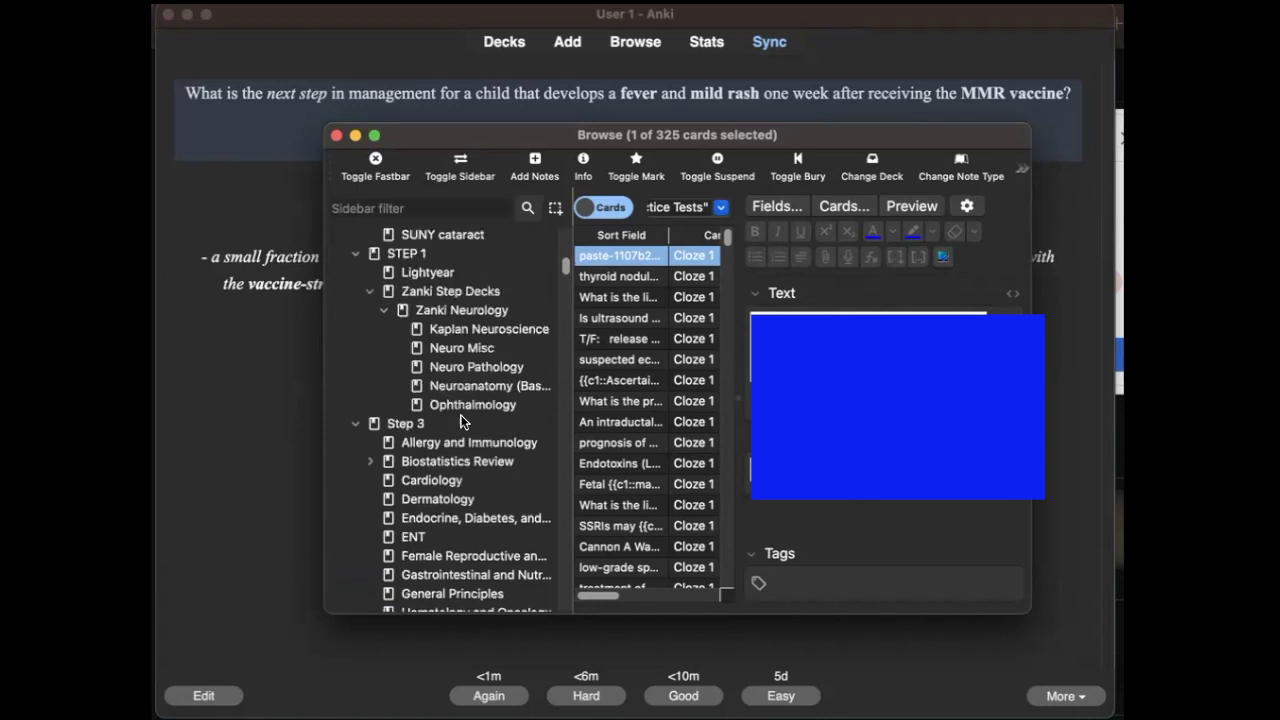
# Step: List all 2796 Step 3 cards again, widen the browser, and toggle the tags section
pyautogui.click(403, 429)
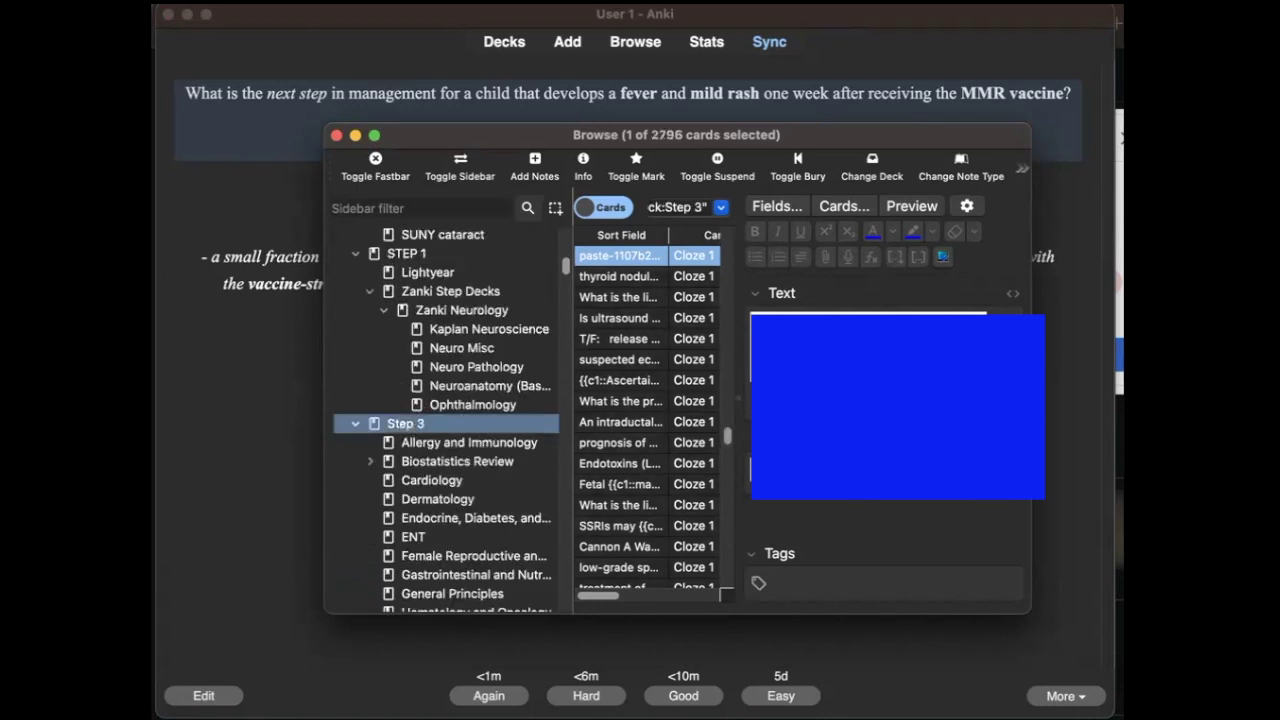
pyautogui.moveTo(325, 250); pyautogui.dragTo(56, 250)
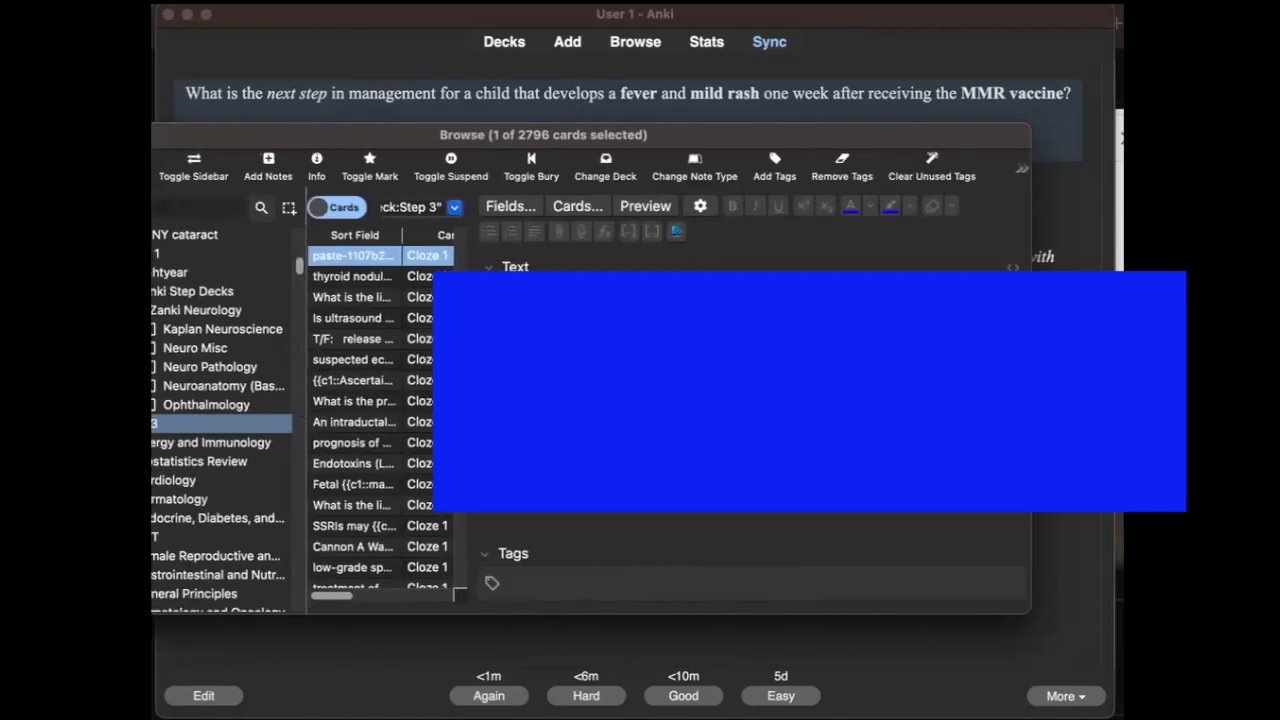
pyautogui.click(711, 576)
pyautogui.click(572, 556)
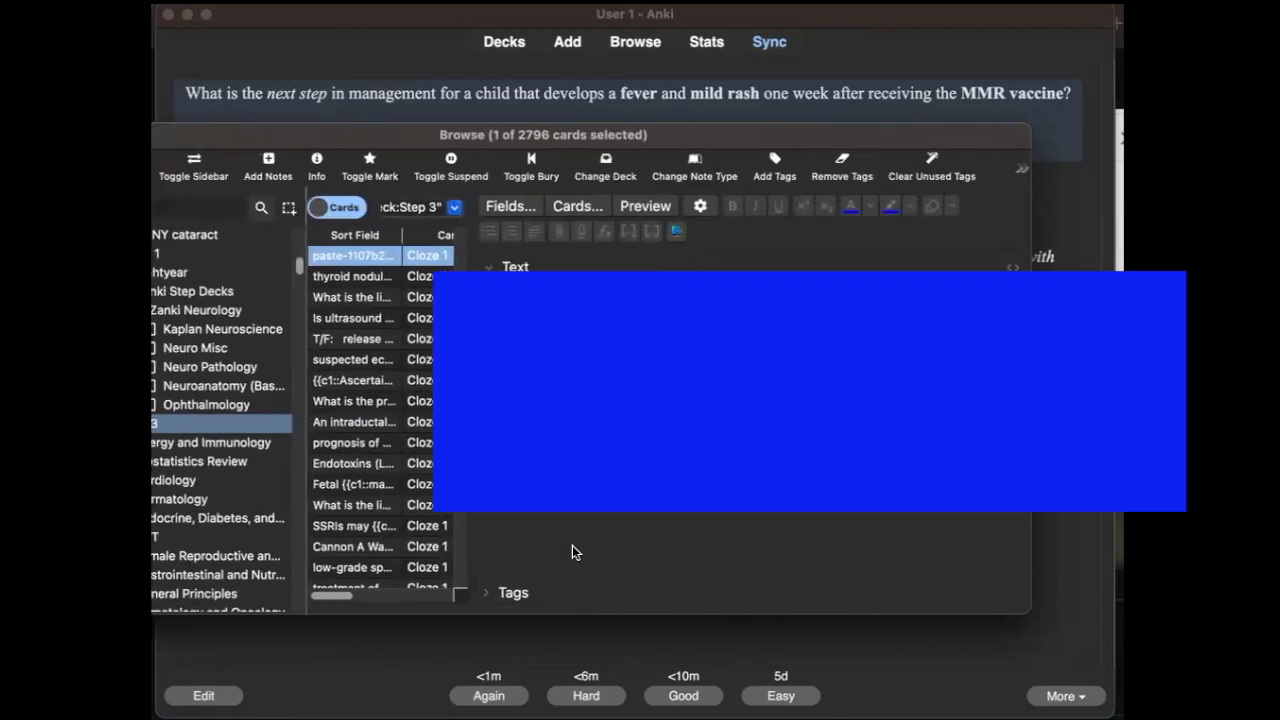
pyautogui.click(498, 596)
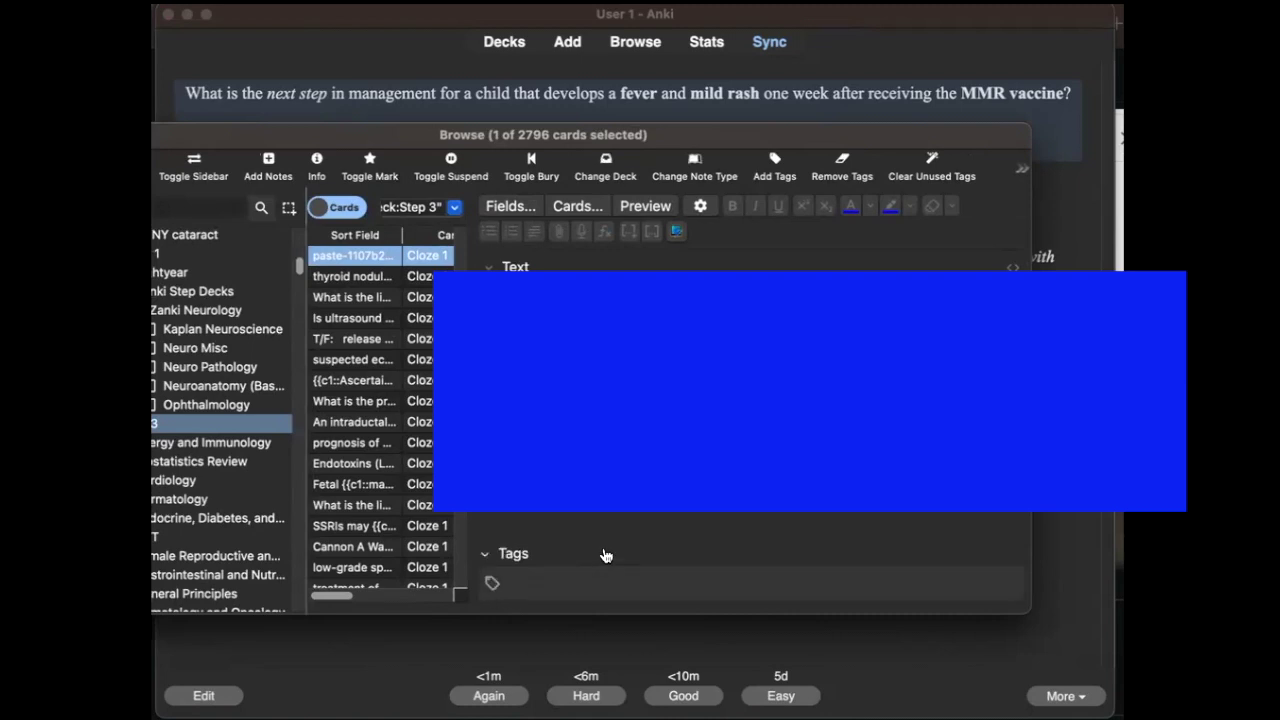
pyautogui.moveTo(632, 137); pyautogui.dragTo(805, 134)
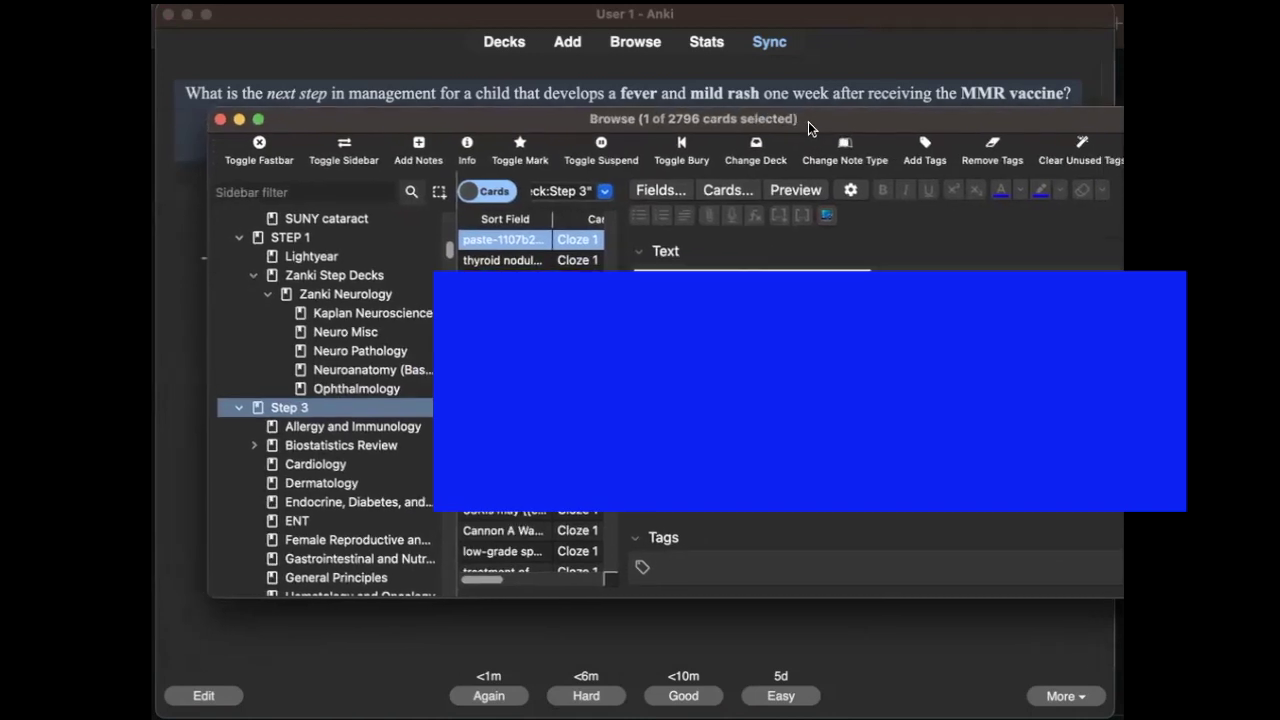
pyautogui.moveTo(830, 135); pyautogui.dragTo(805, 128)
pyautogui.scroll(10, 340, 390)
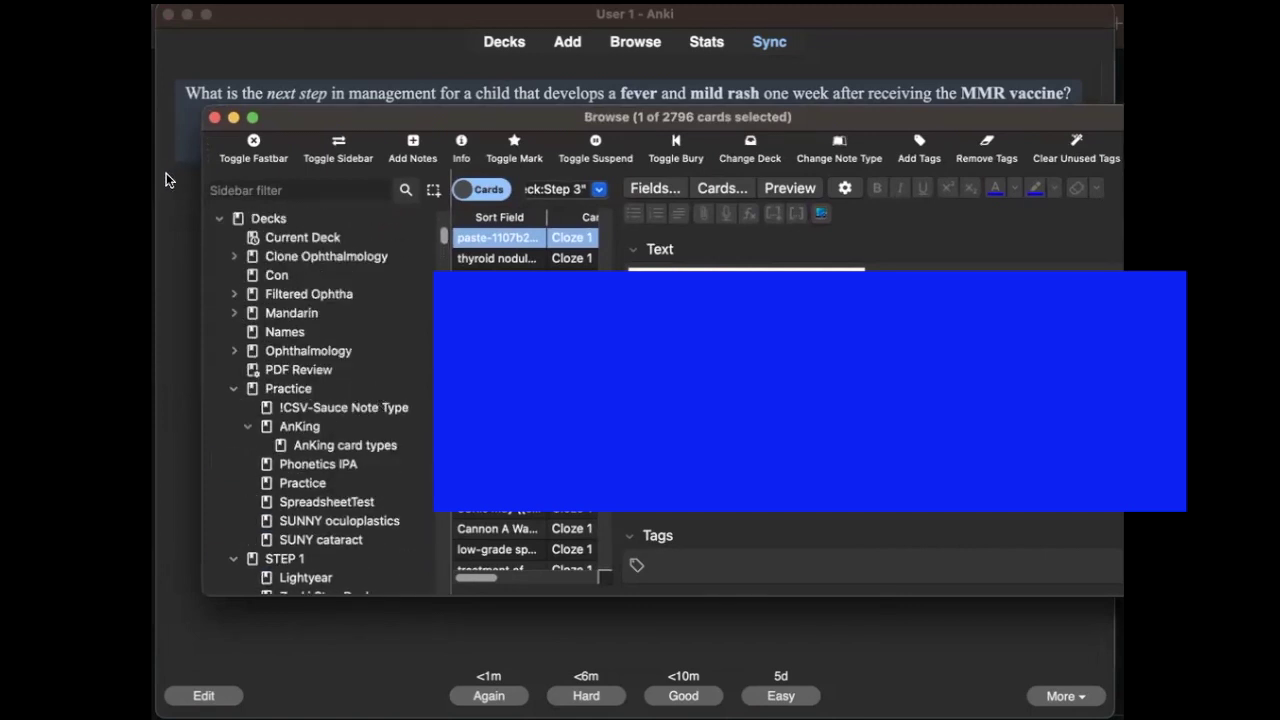
# Step: Close the card browser and return to the deck list via the Step 3 overview
pyautogui.click(214, 117)
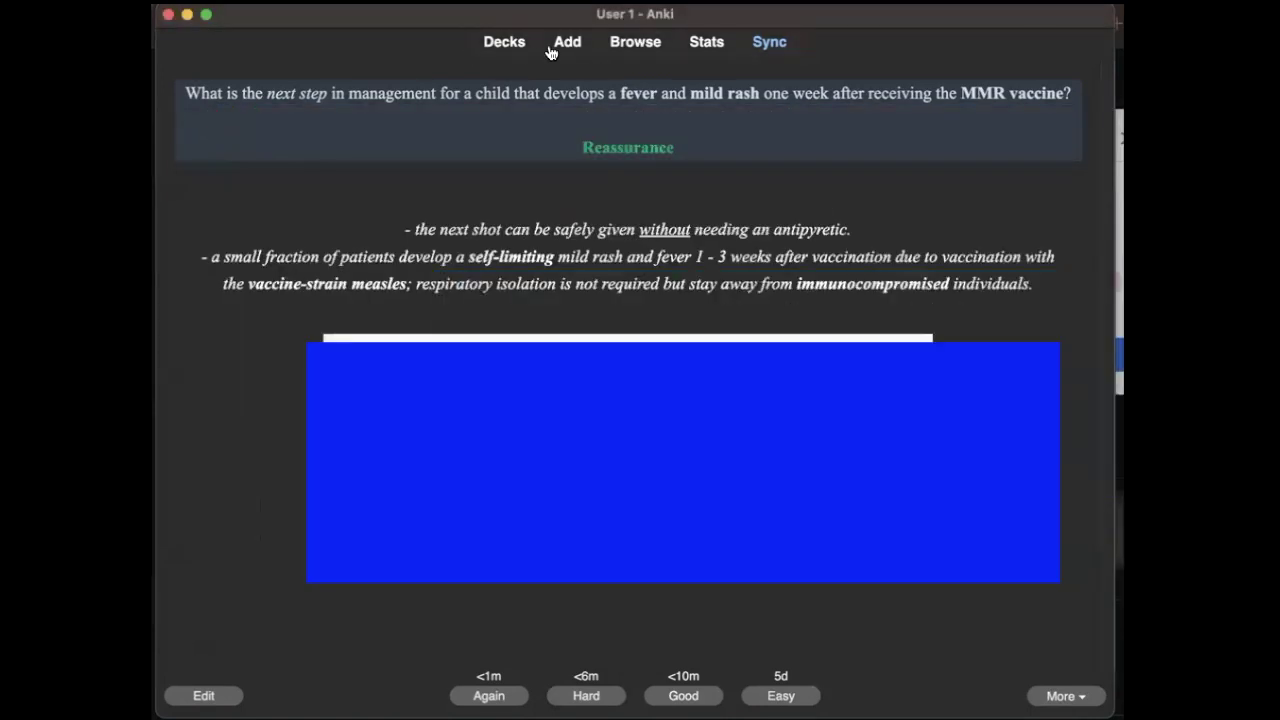
pyautogui.click(515, 44)
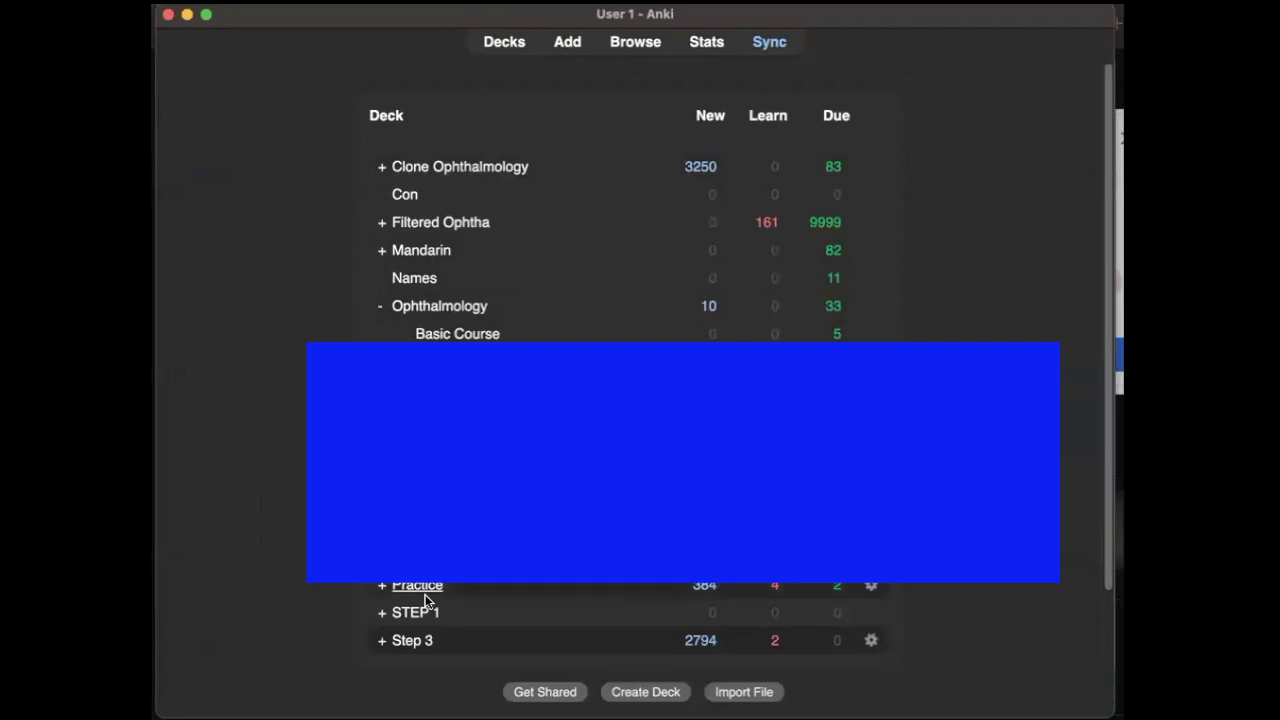
pyautogui.click(413, 640)
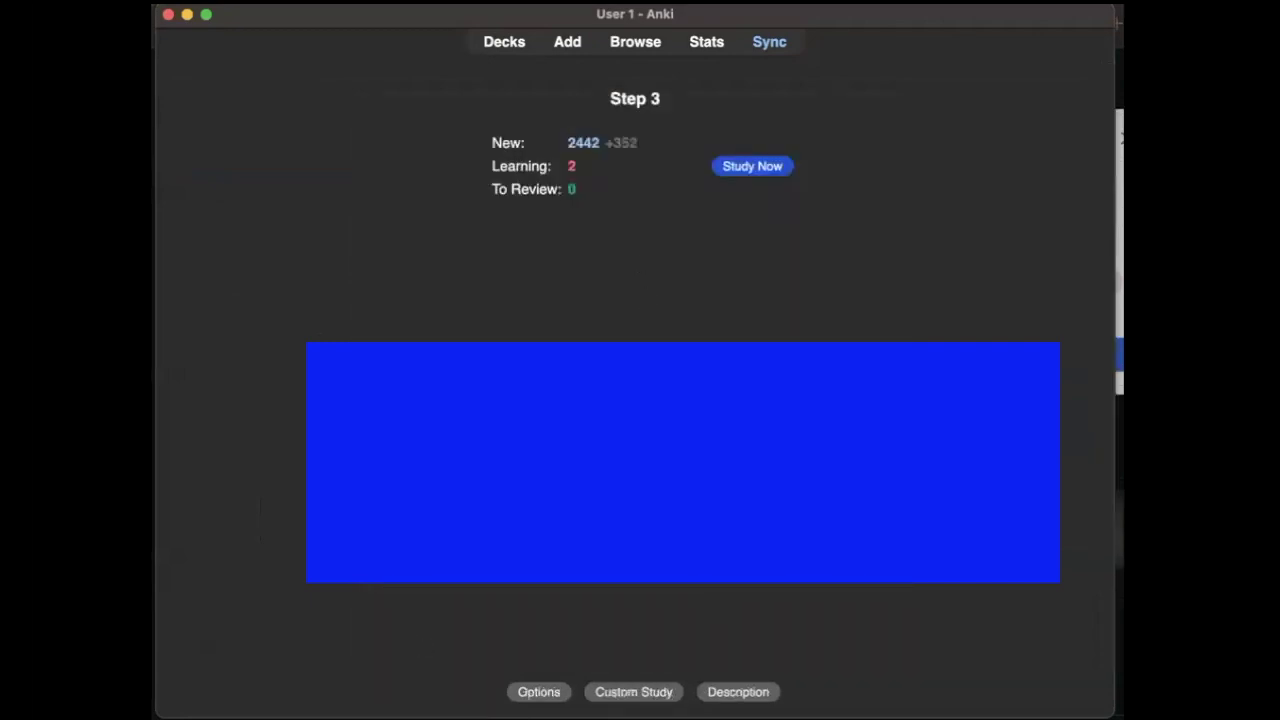
pyautogui.click(504, 42)
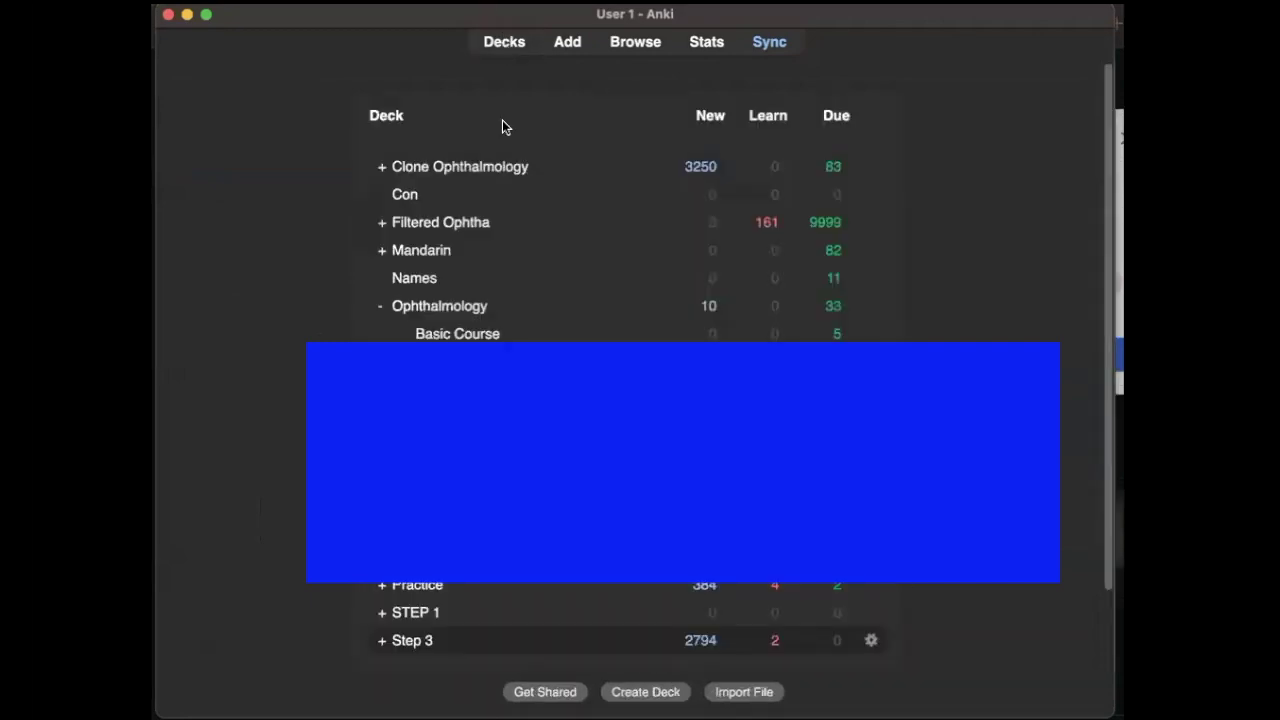
# Step: Expand Step 3 and scroll through its subject subdecks with 2794 new, 2 learning
pyautogui.click(383, 641)
pyautogui.scroll(-10, 383, 600)
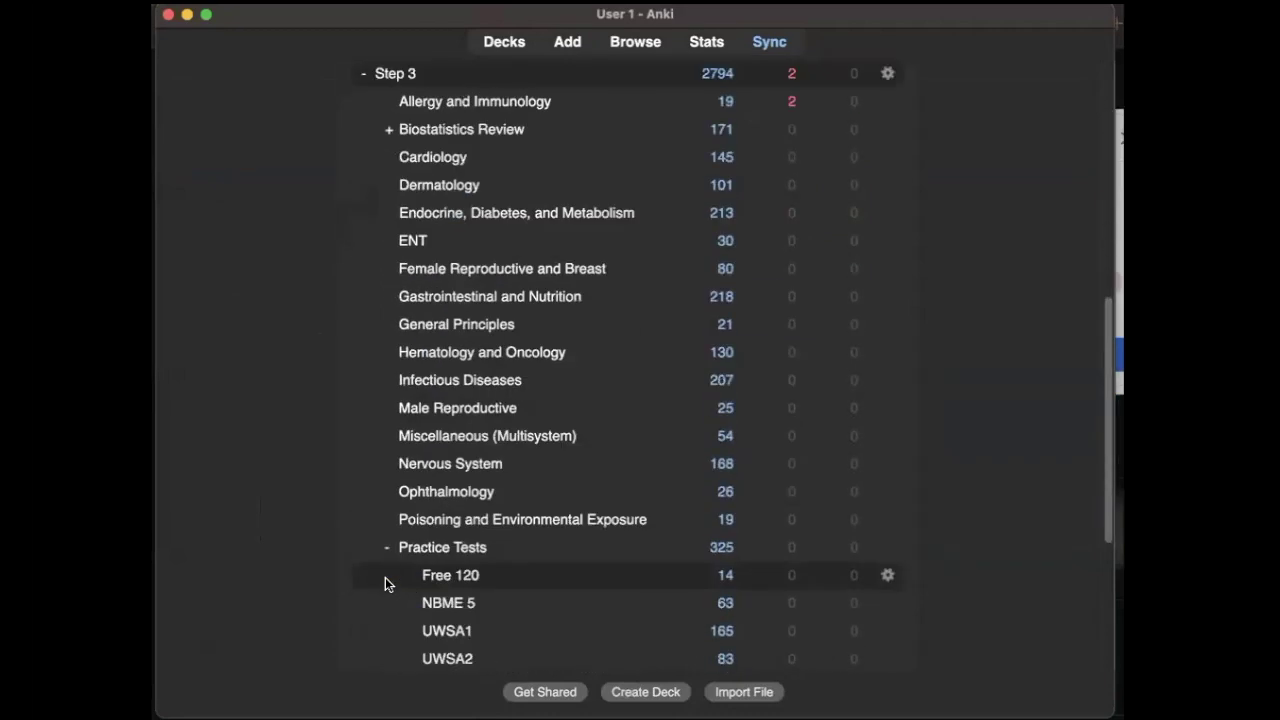
pyautogui.scroll(3, 407, 572)
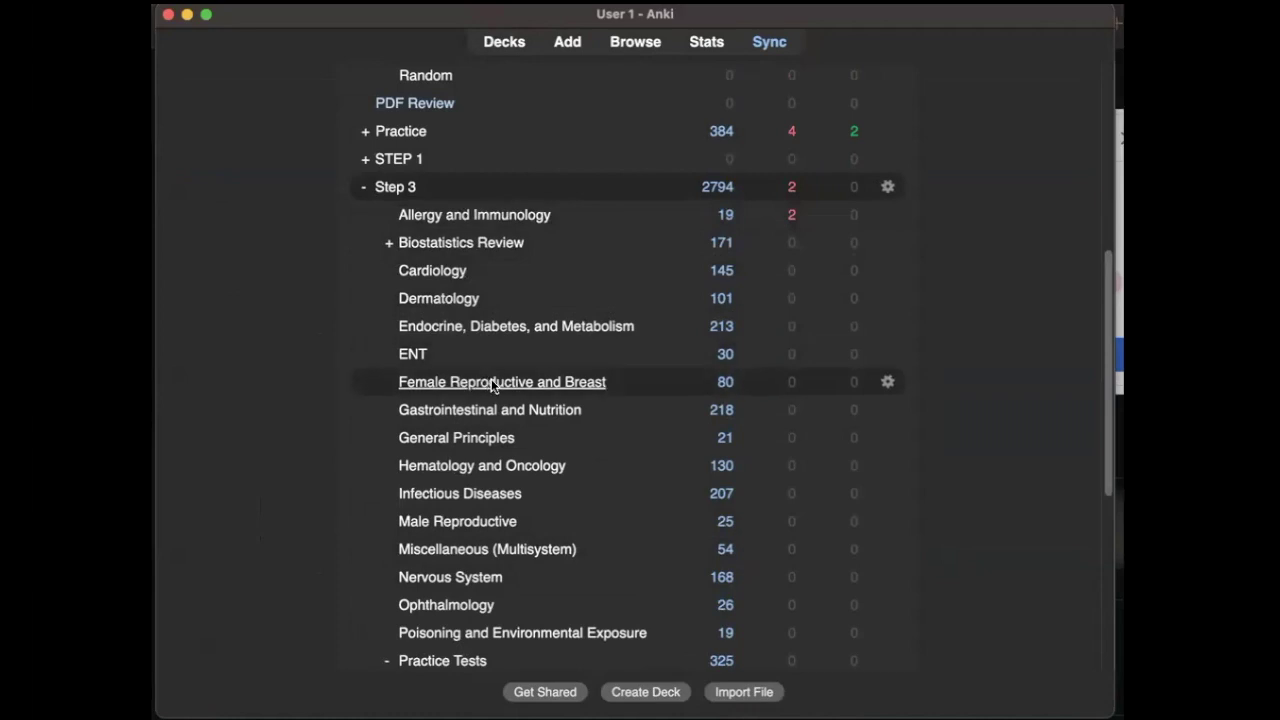
pyautogui.scroll(-3, 504, 392)
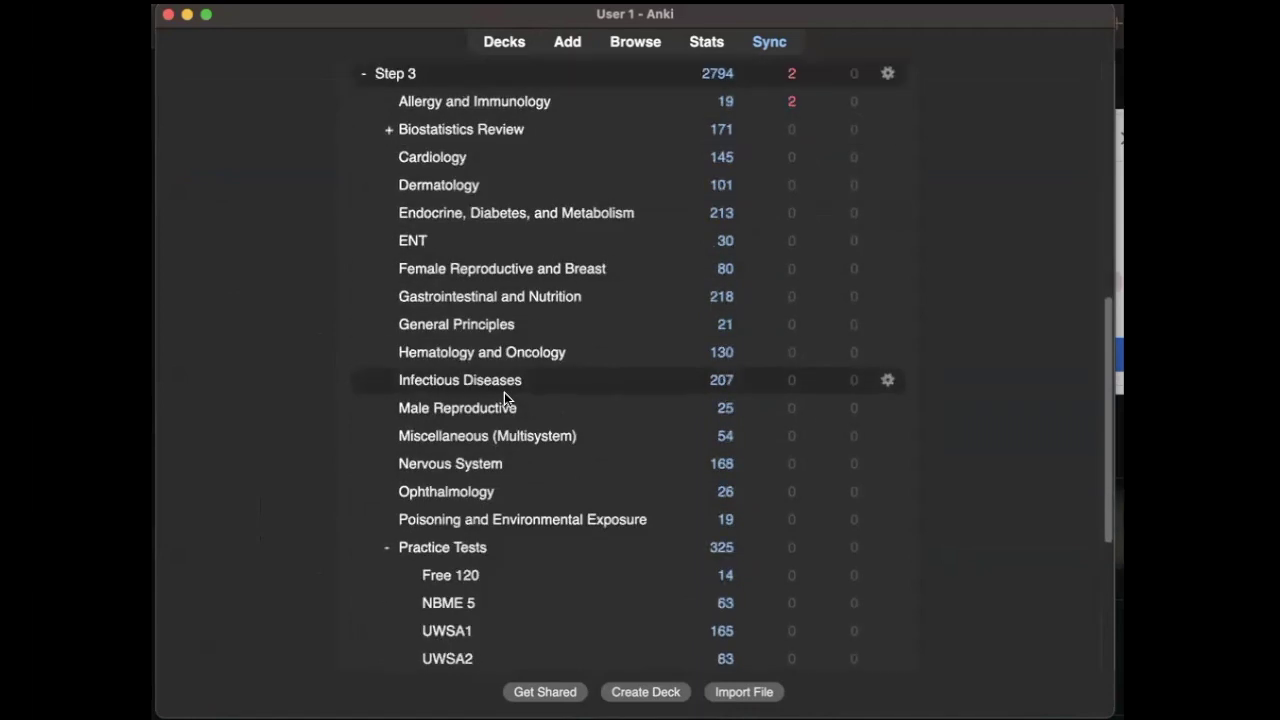
pyautogui.scroll(-6, 504, 392)
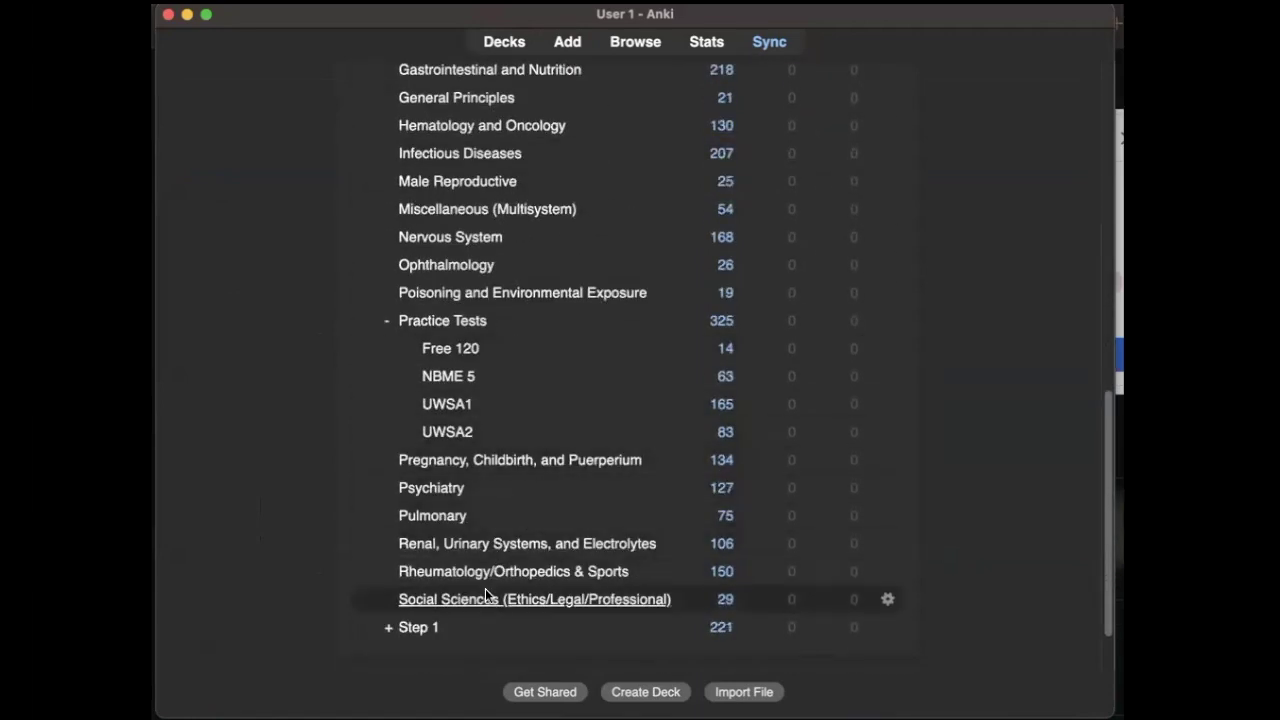
pyautogui.scroll(9, 486, 596)
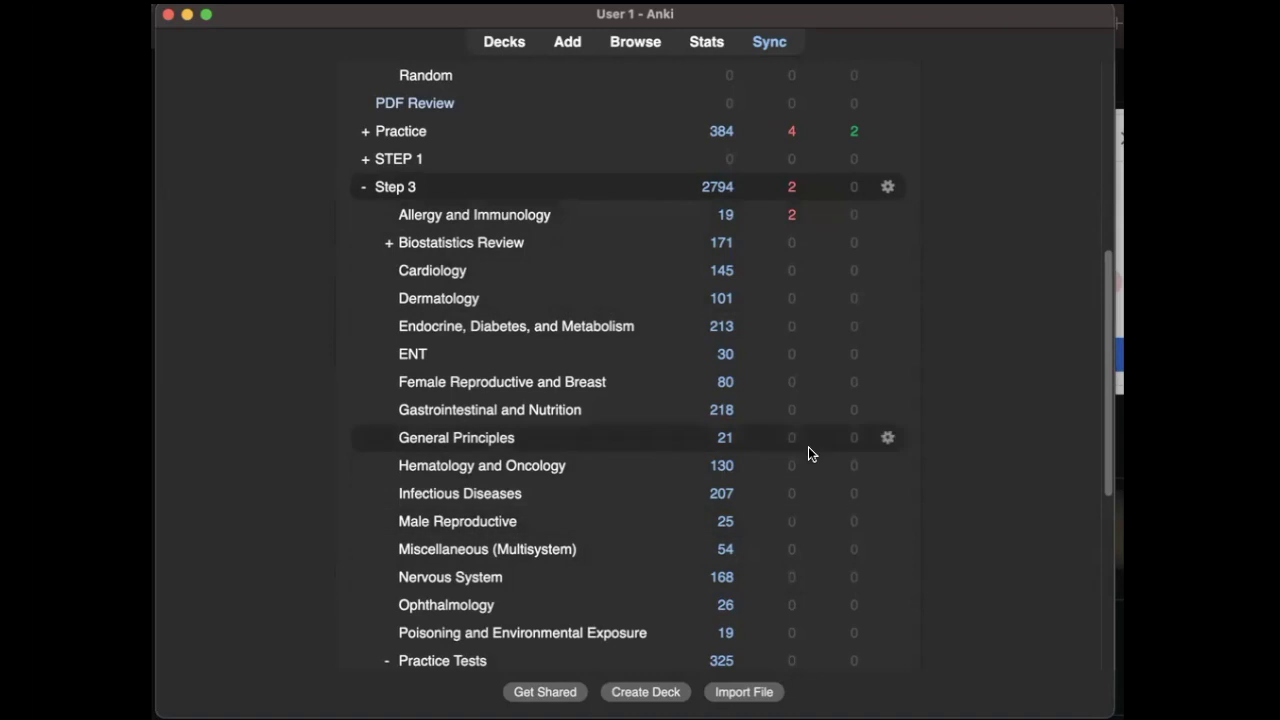
pyautogui.scroll(3, 808, 446)
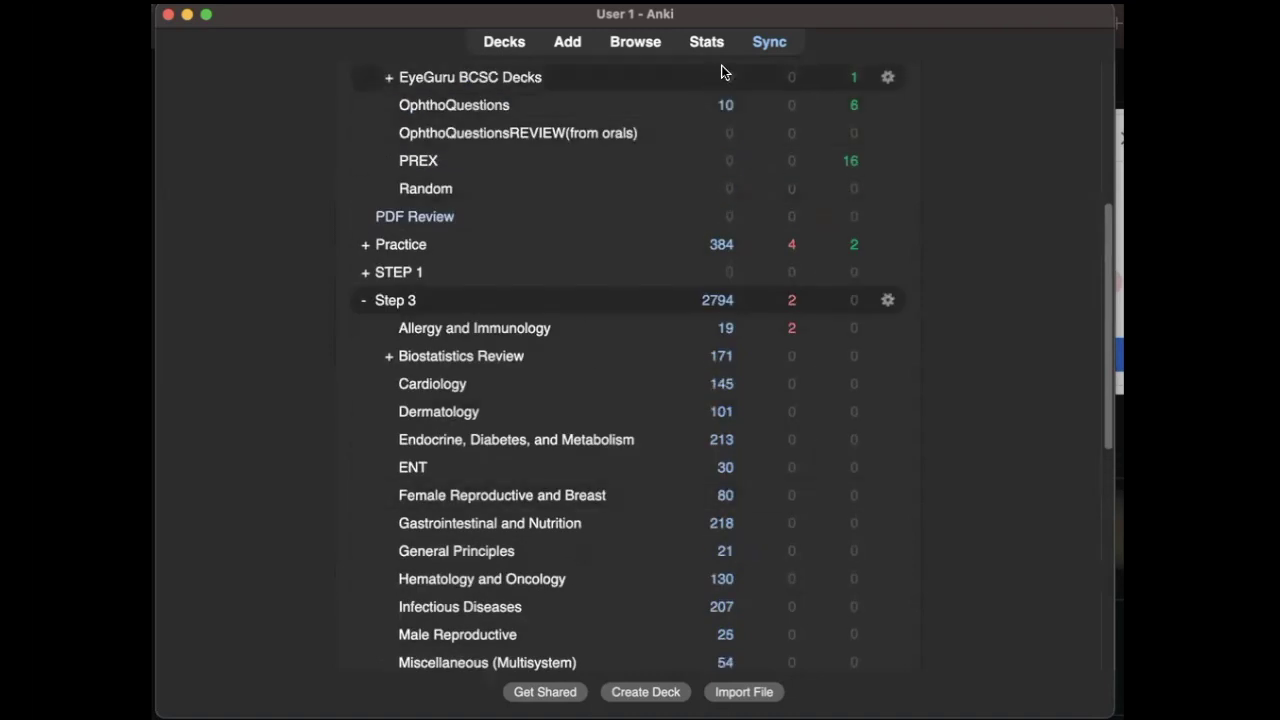